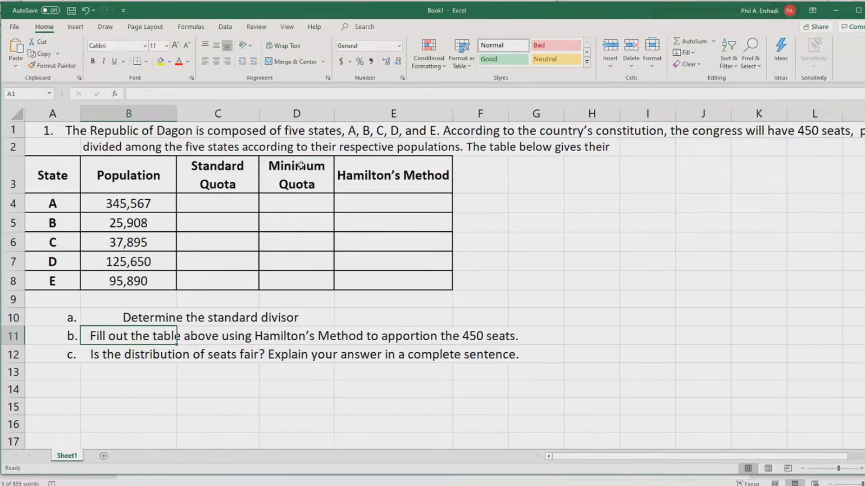
Add the C14 note 'To get the standard divisor, use =sum() to get the total population.'.
left_click(140, 318)
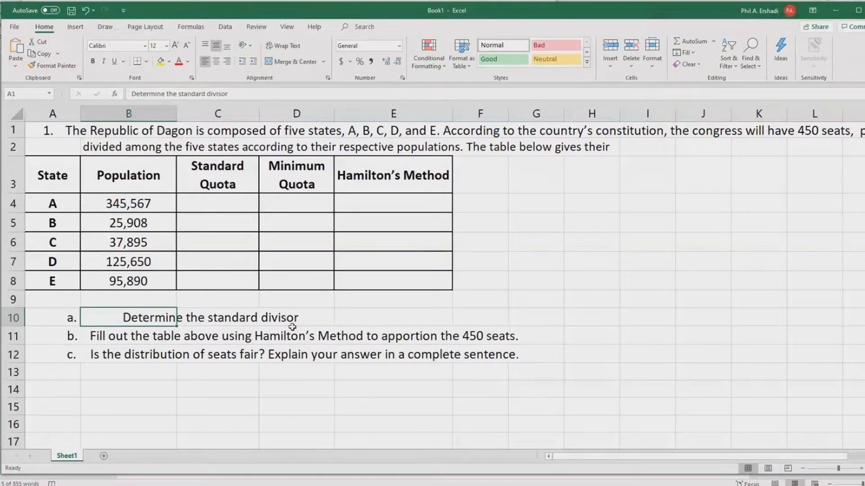
left_click(200, 390)
type("To get the ")
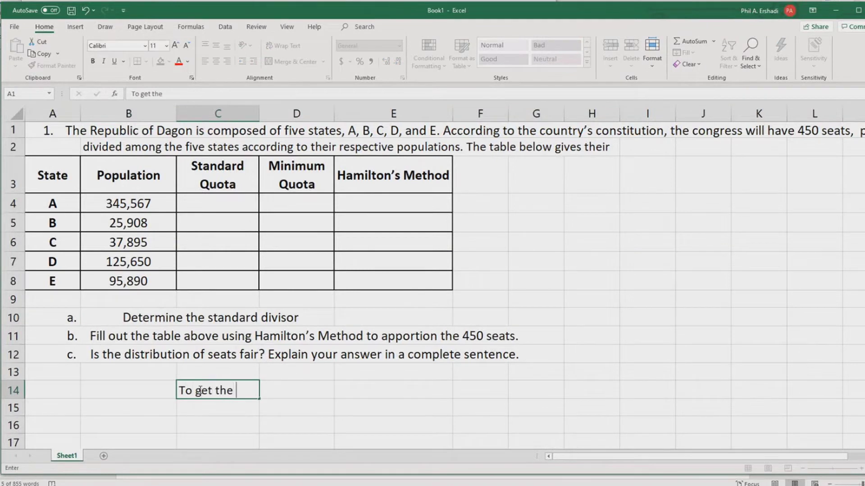
type("standard")
key("BackSpace")
key("BackSpace")
type("ard div")
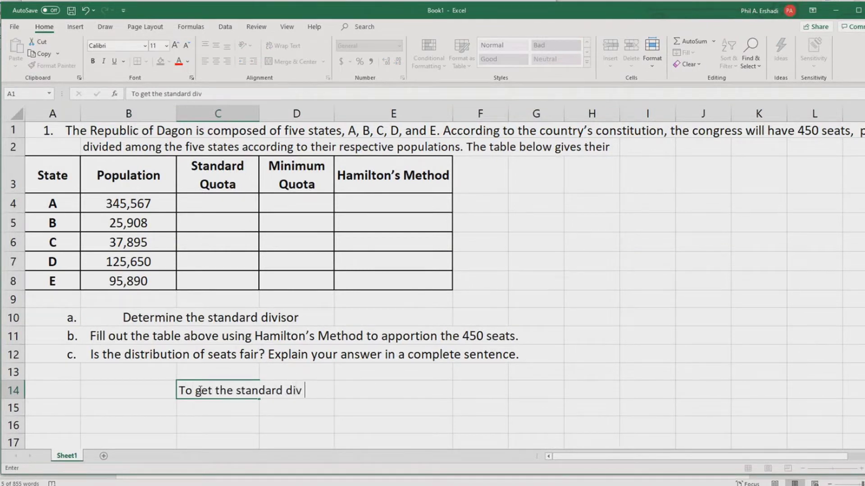
key("BackSpace")
type("isor, use =su")
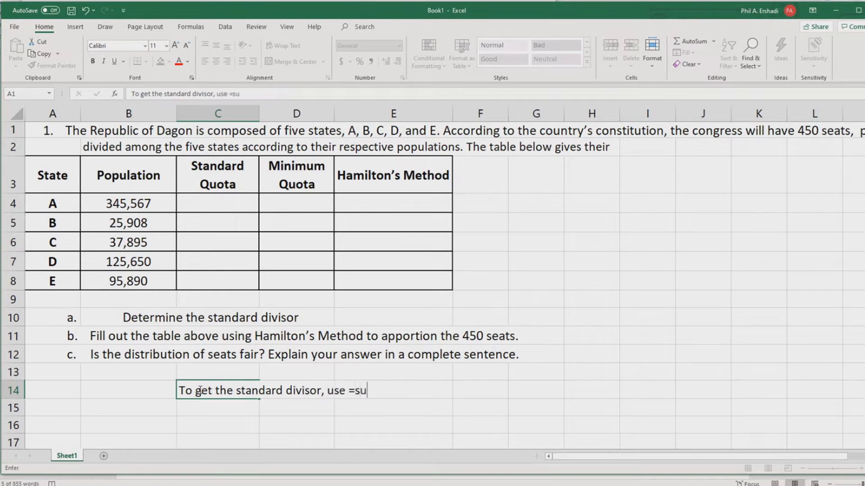
type("m() to  get th")
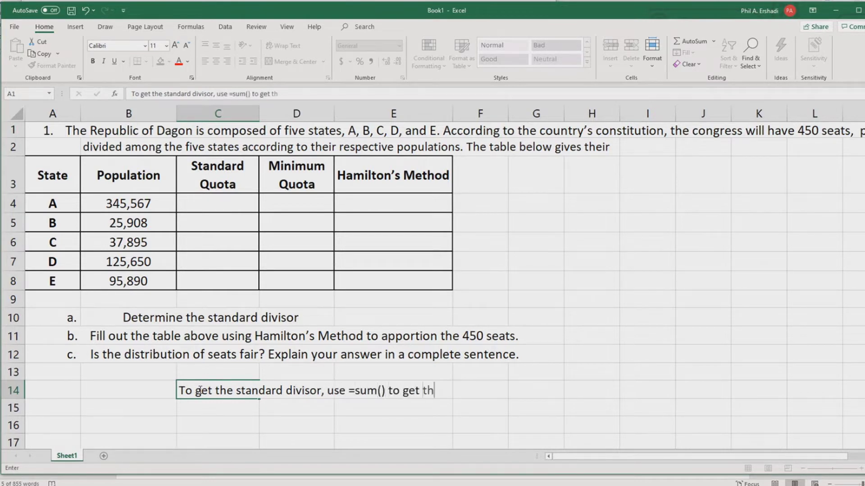
type("e total population.")
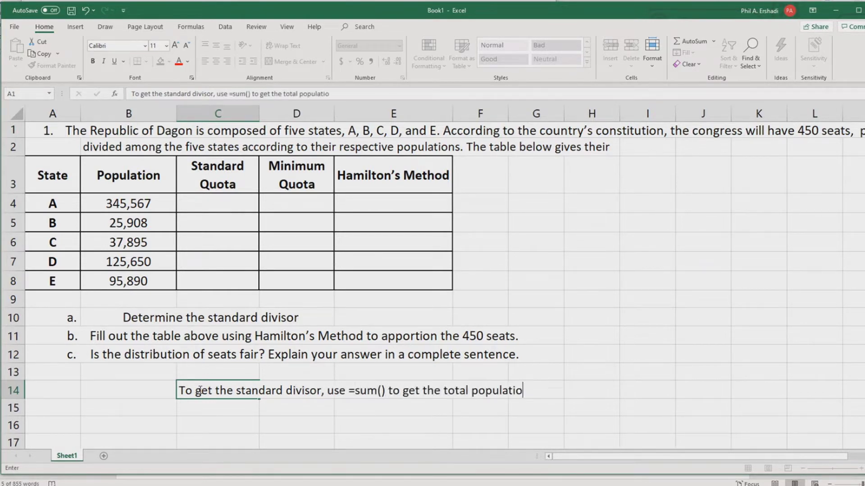
key("Return")
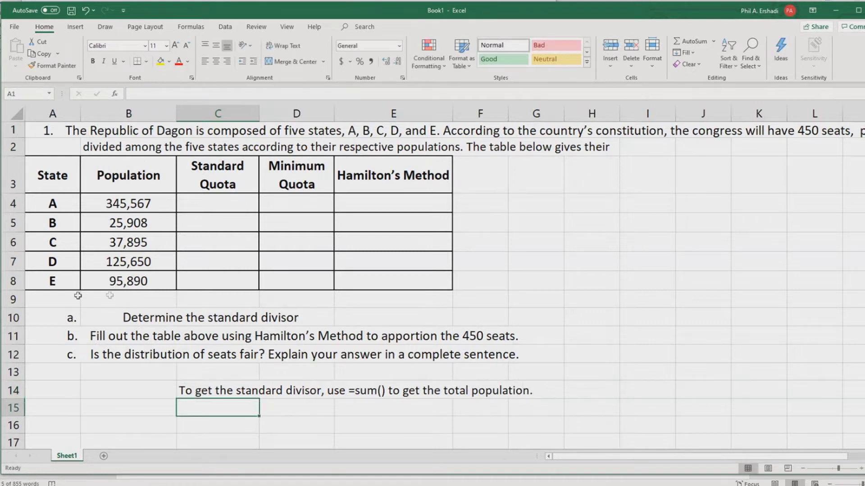
Label A9 'Total' and sum populations B4:B8 in B9, giving 630,910.
left_click(57, 304)
type("Total")
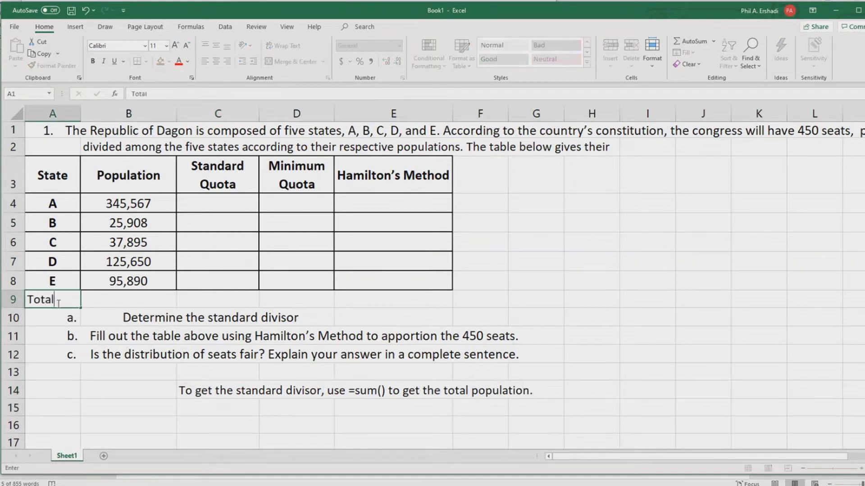
key("Tab")
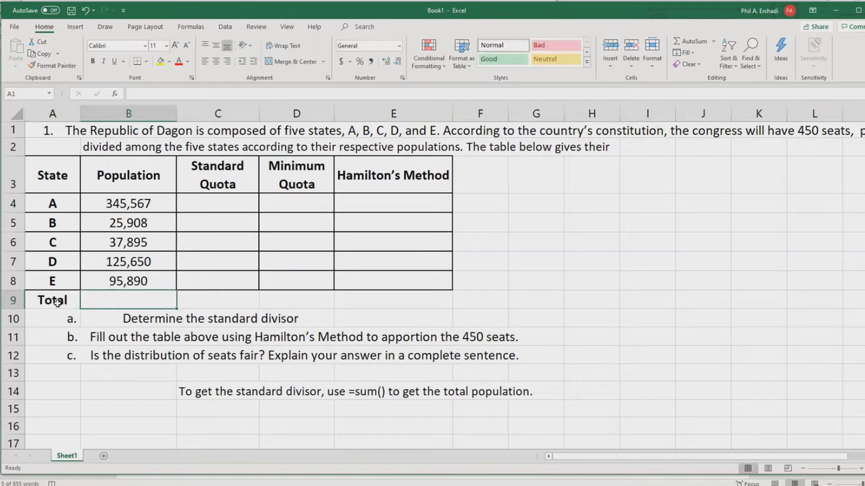
type("=sum(")
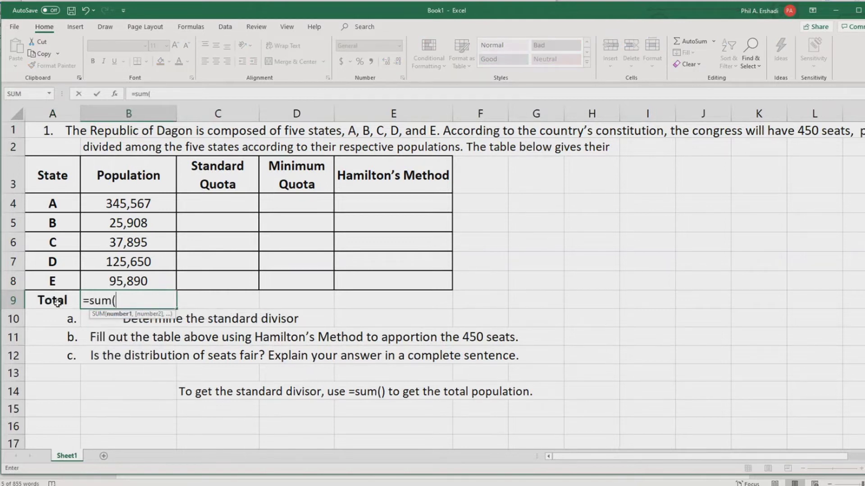
left_click_drag(102, 208, 109, 274)
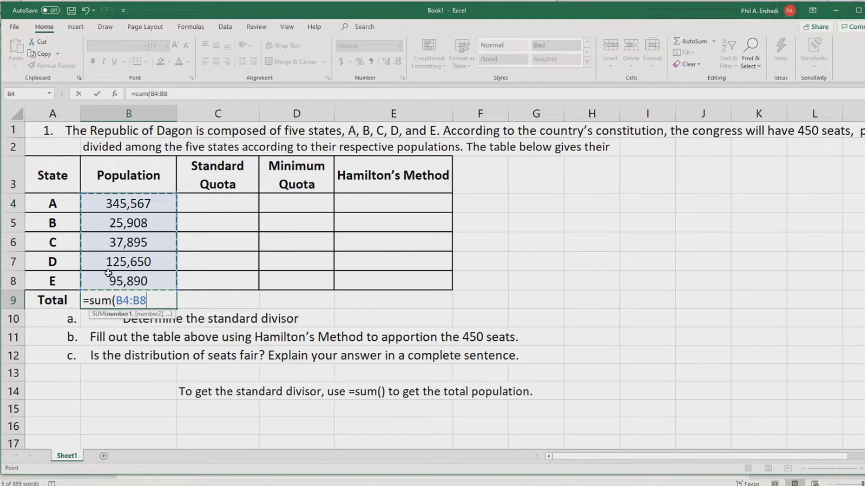
type(")")
key("Return")
key("Up")
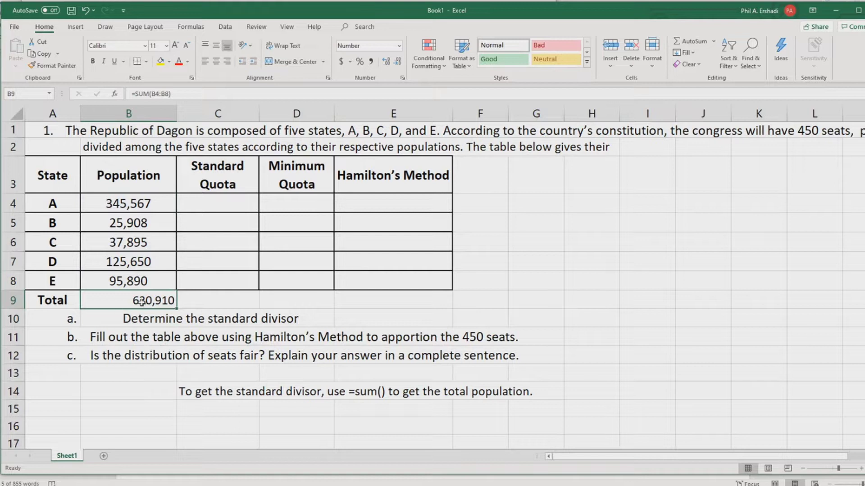
left_click(199, 413)
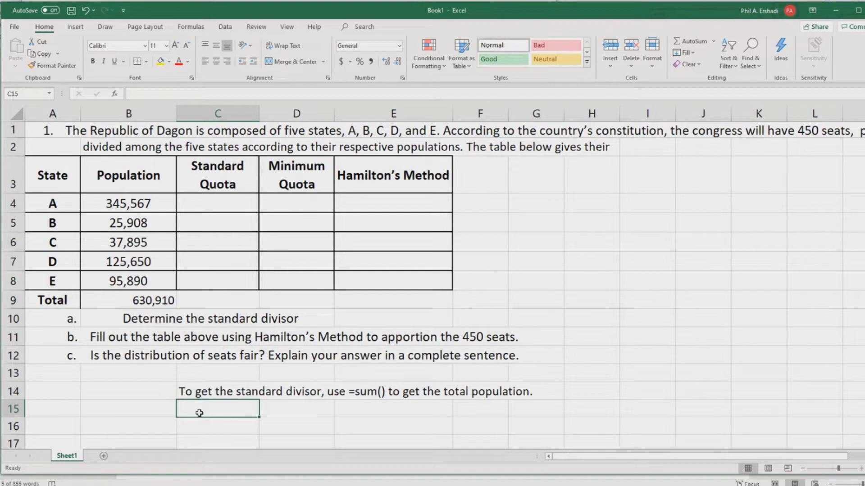
Add the divide-by-seats note, label H11 'standard divisor', and enter =B9/450 in J11 (1402.02).
type("Take that total")
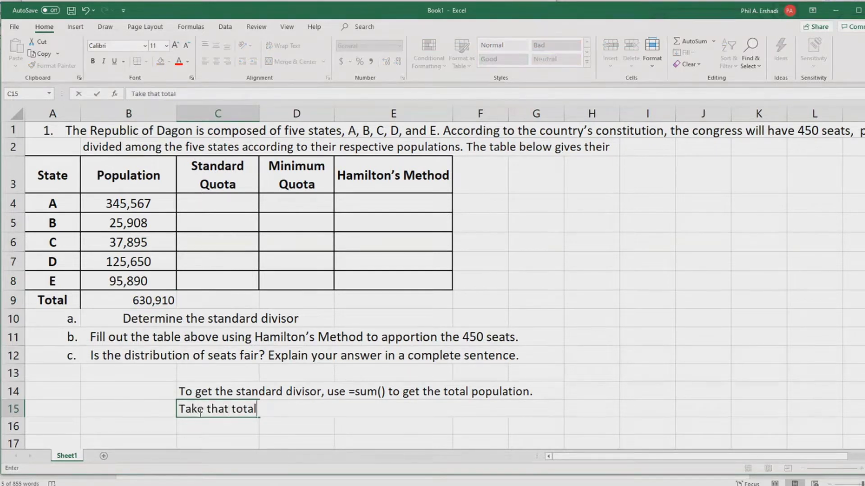
type(" and divide that b")
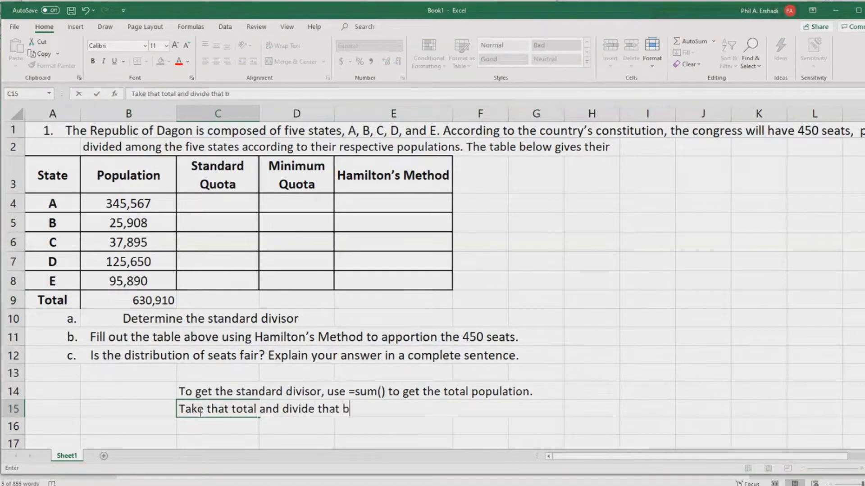
type("y the total ")
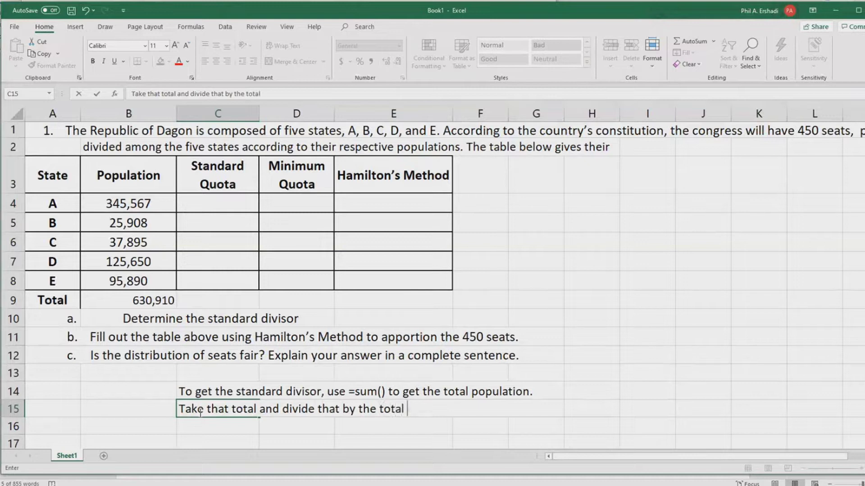
type("num ber of seats.")
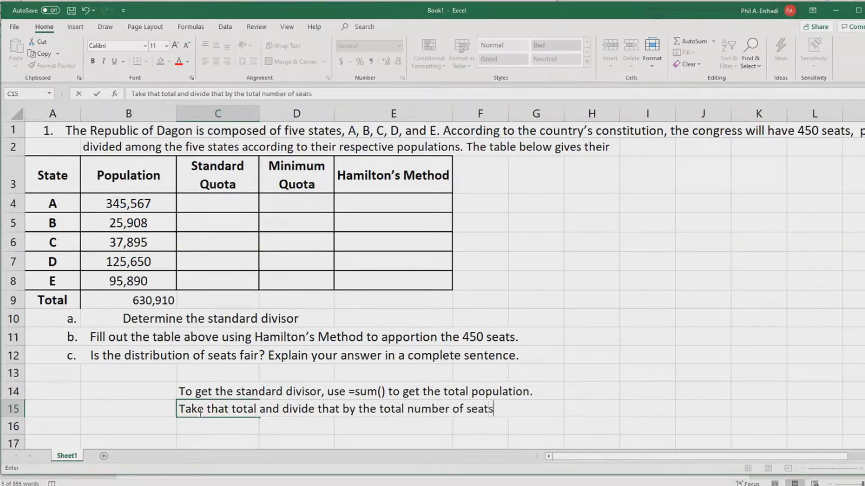
key("Return")
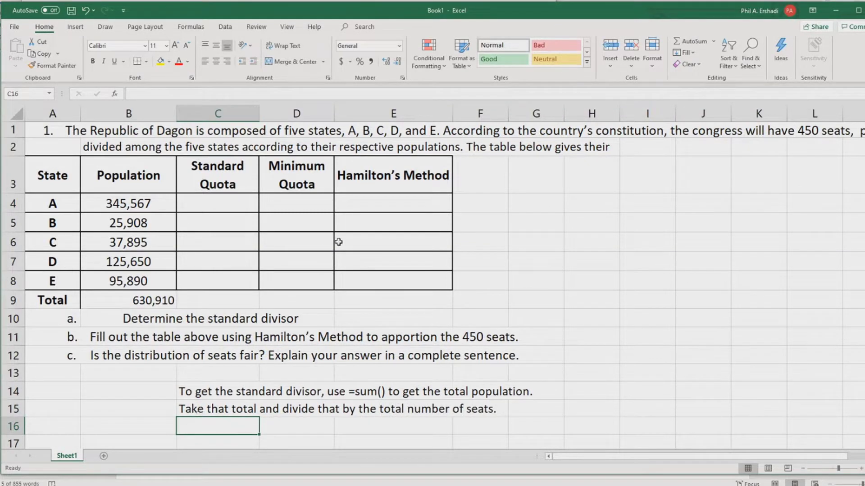
left_click(567, 339)
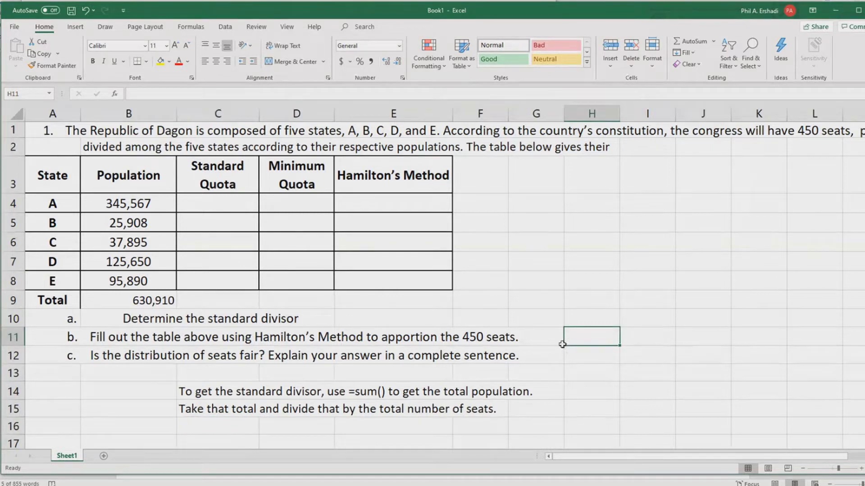
type("standard divisor")
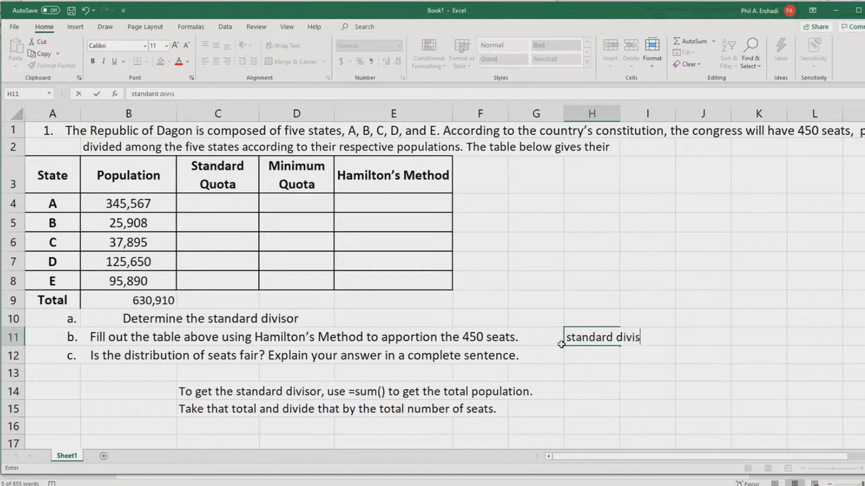
key("Tab")
key("Tab")
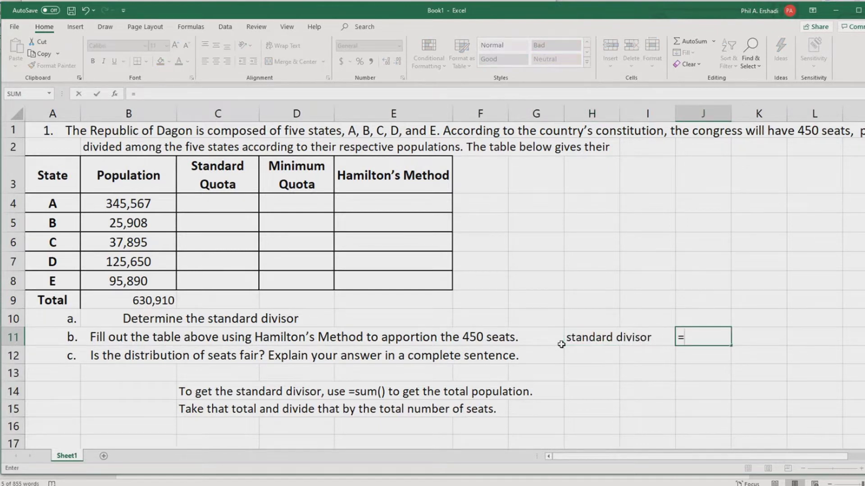
type("=")
left_click(164, 303)
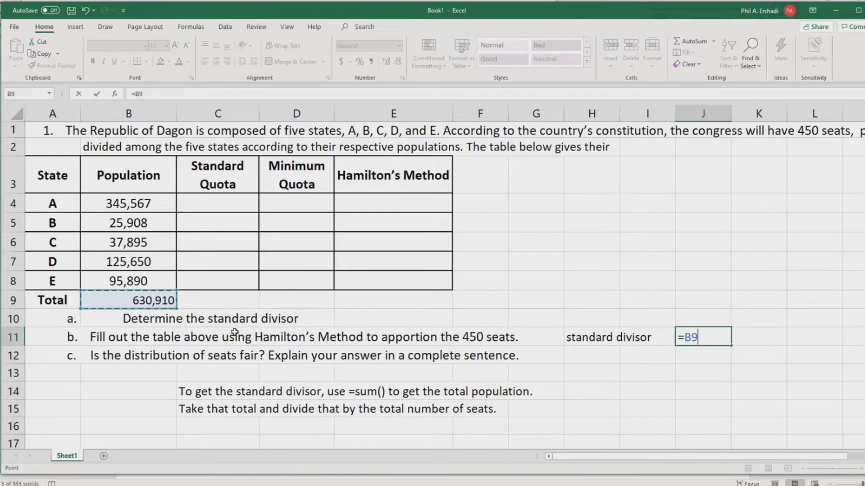
type("/450")
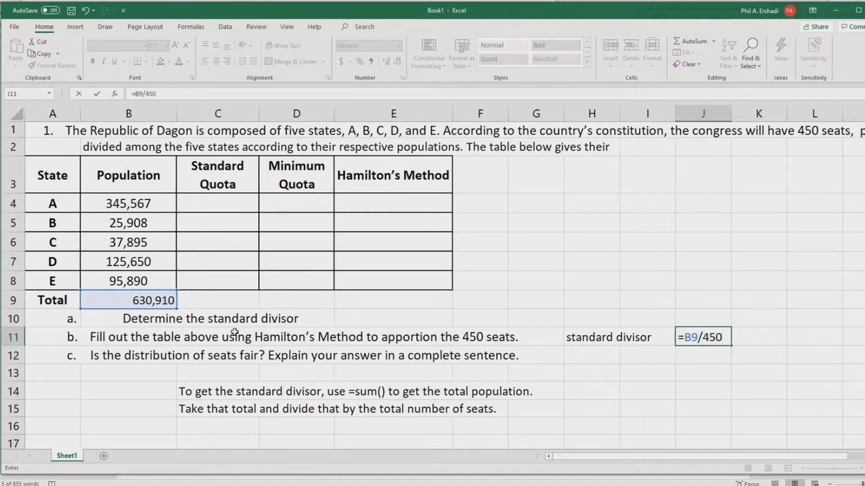
key("Return")
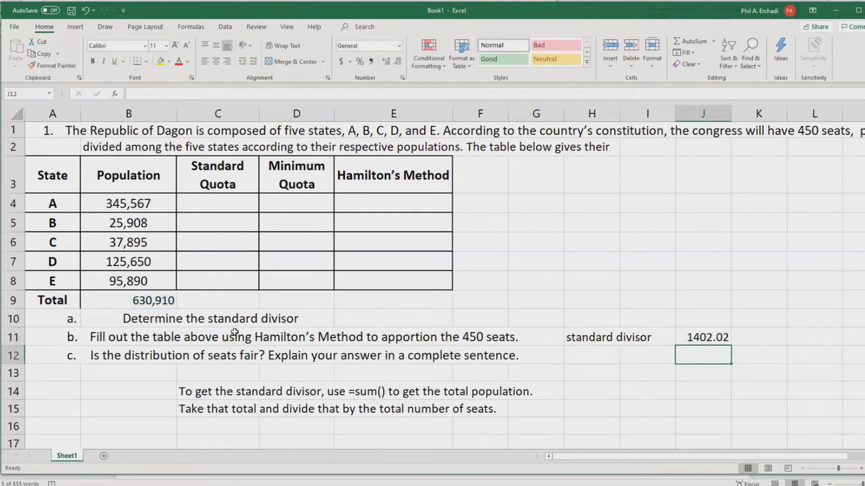
key("Up")
Fill the standard divisor cell J11 with yellow.
left_click(200, 431)
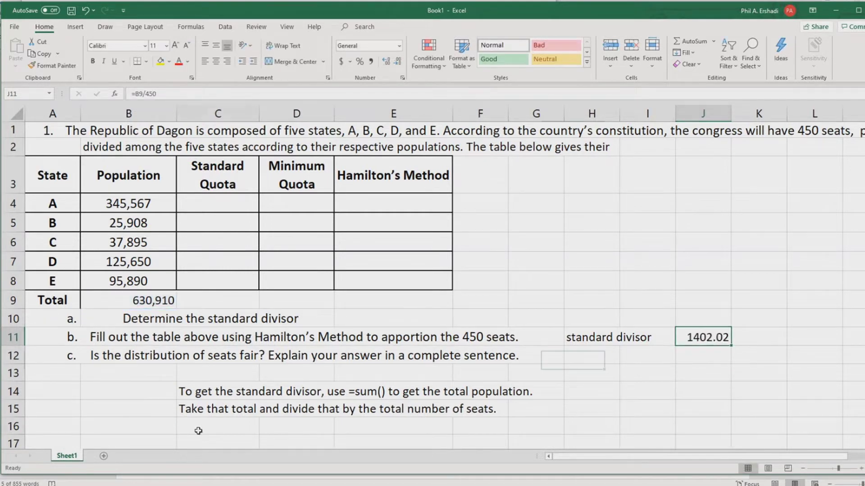
left_click(716, 341)
left_click(161, 61)
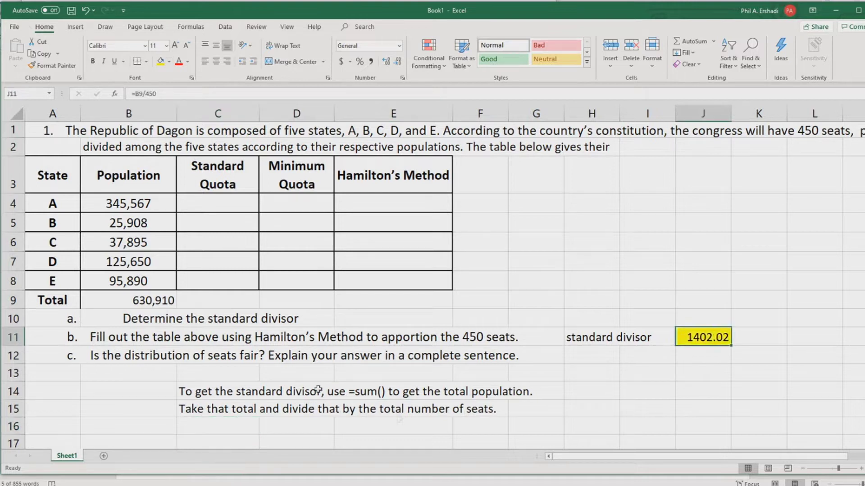
left_click(260, 426)
left_click(258, 426)
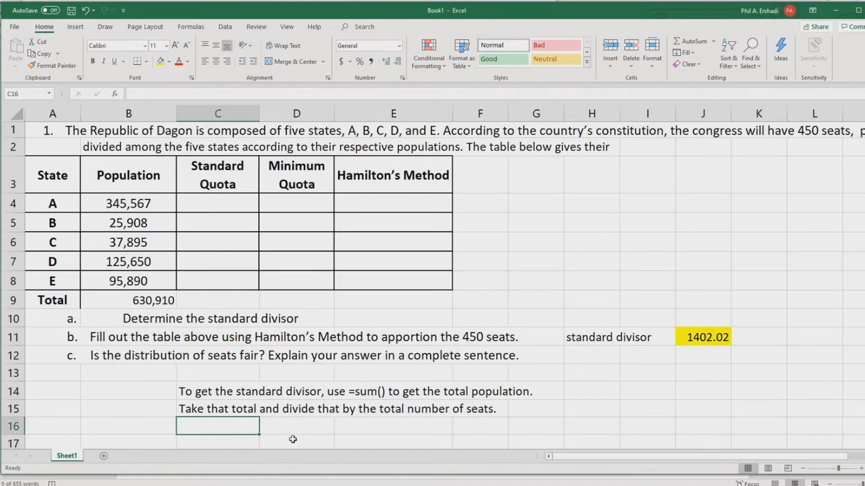
Add a C16 note: for standard quota in column C, divide each population by the standard divisor.
type("T")
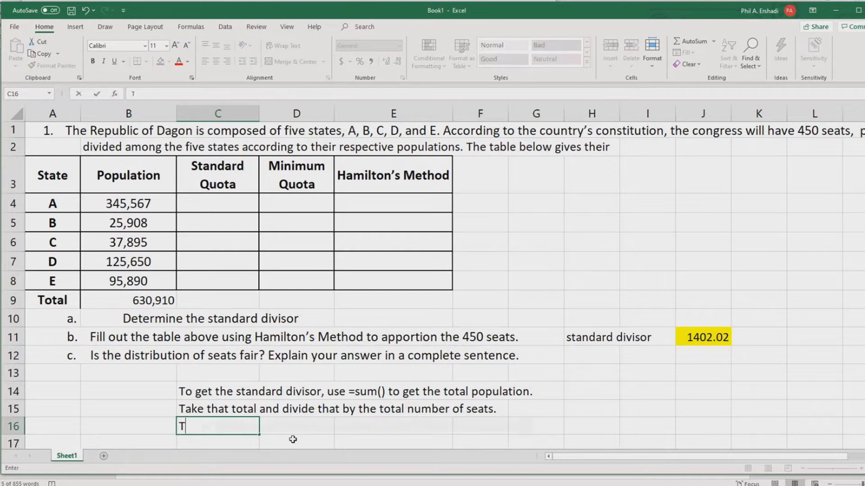
type("o get standard quote")
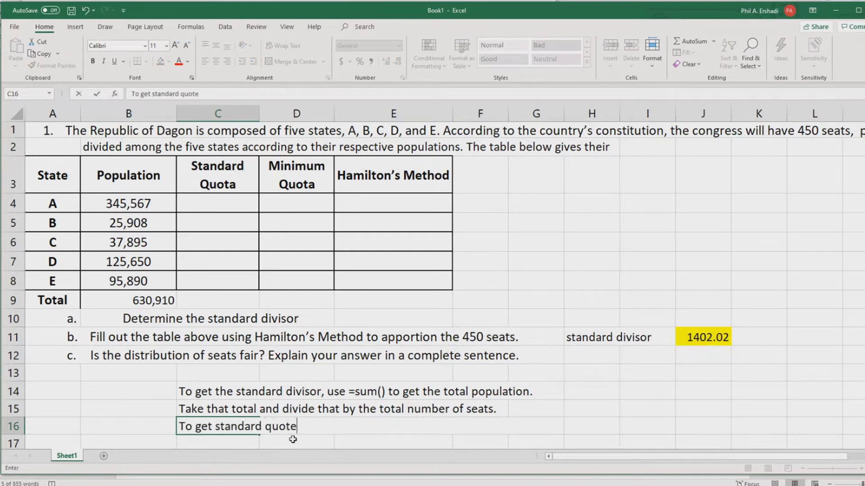
key("BackSpace")
type("a, in column C,")
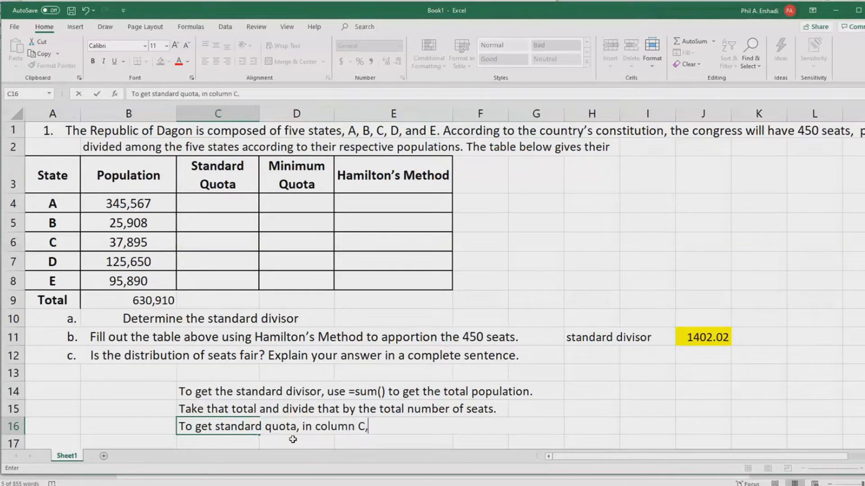
type(" take each population, and ")
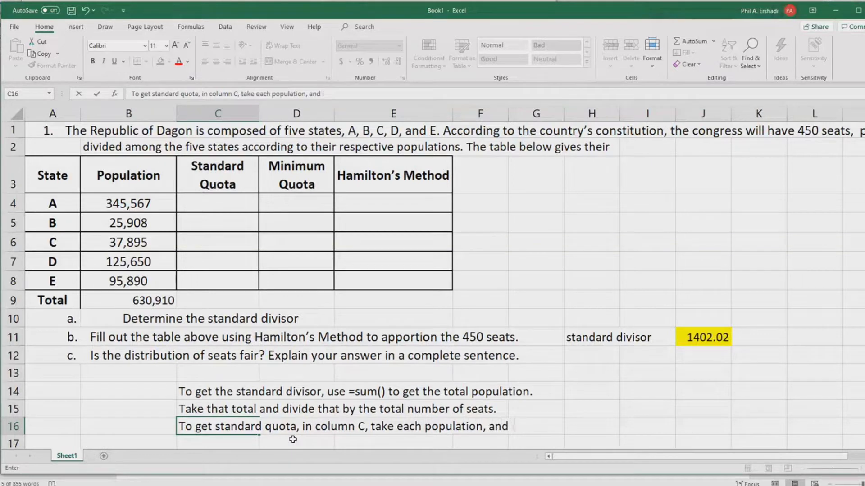
type("divide by the sta")
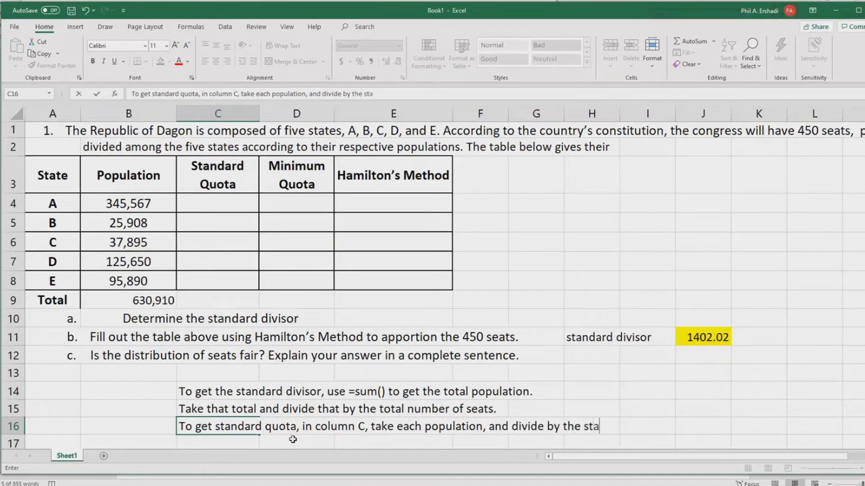
type("ndard div")
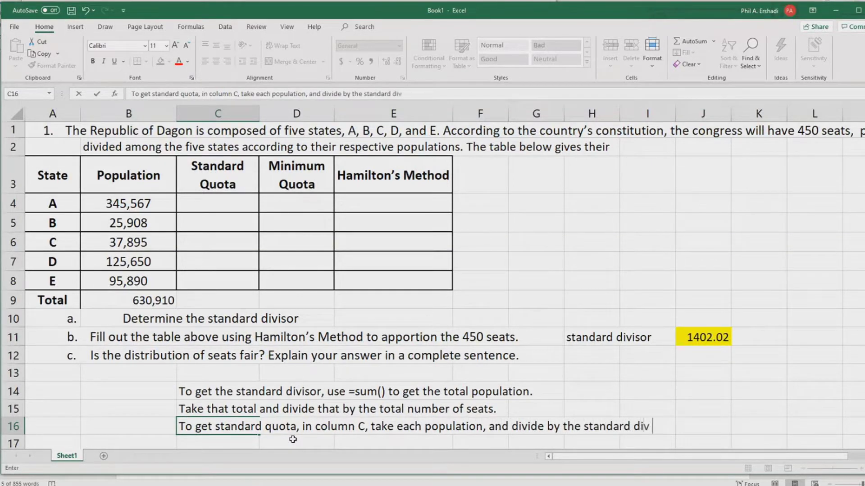
type("isor.")
key("Return")
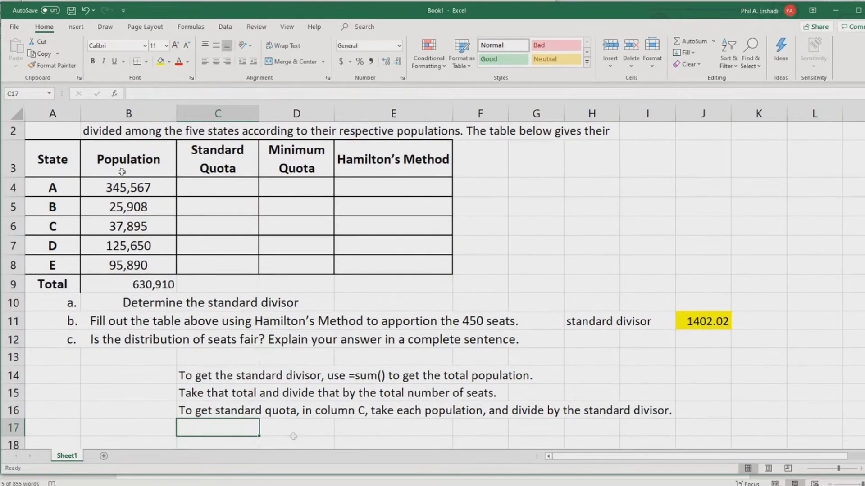
left_click(201, 191)
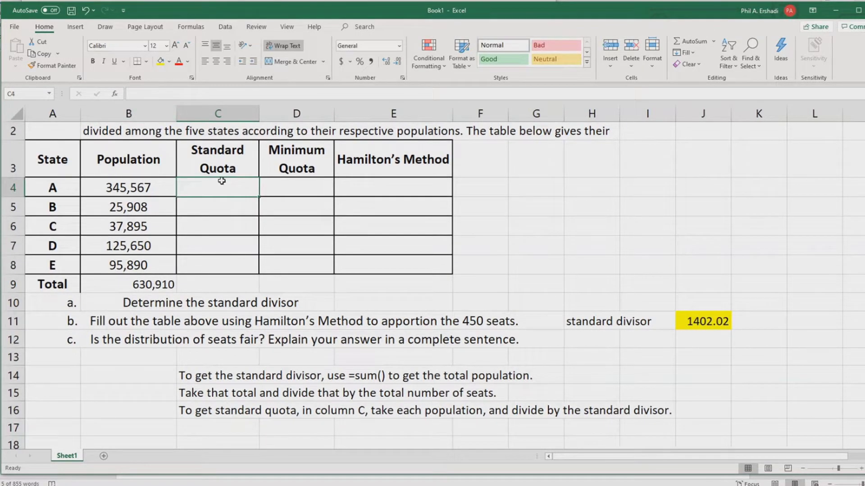
Enter =B4/$J$11 in C4 for state A's standard quota, 246.4775483.
type("=")
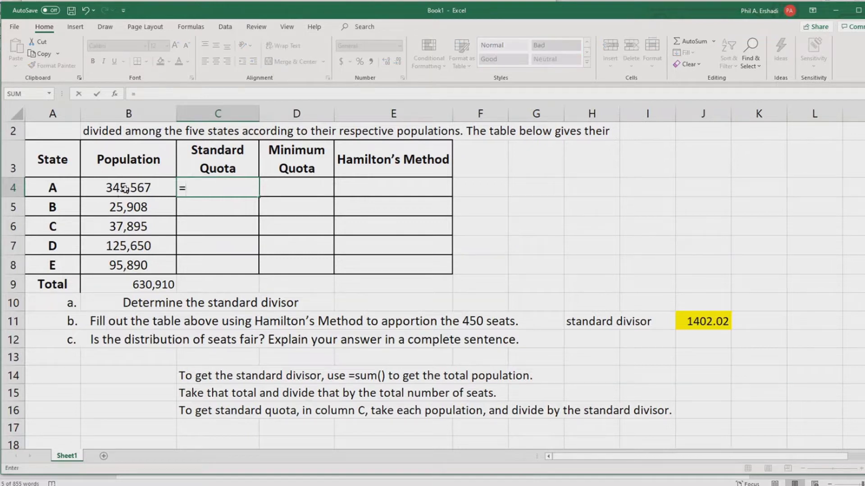
left_click(125, 188)
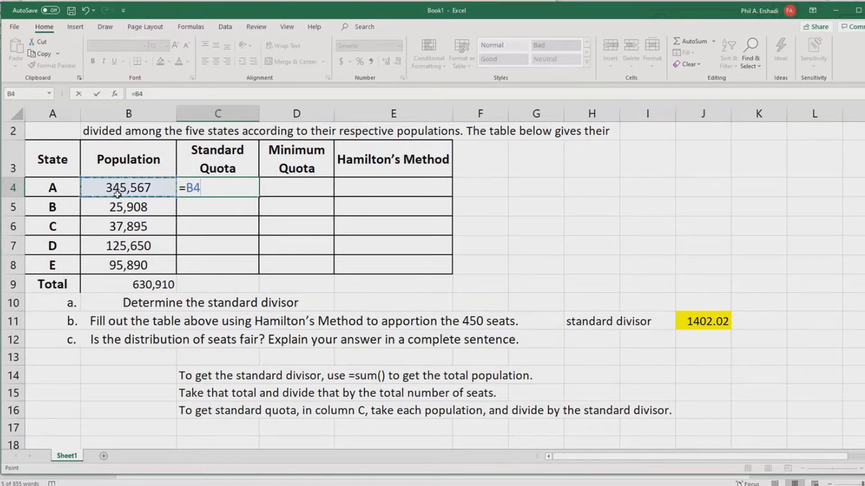
type("/")
left_click(703, 322)
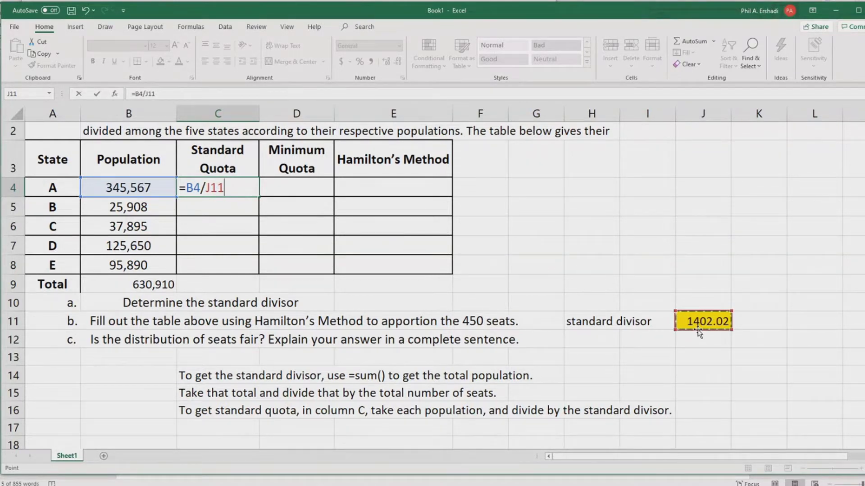
key("F4")
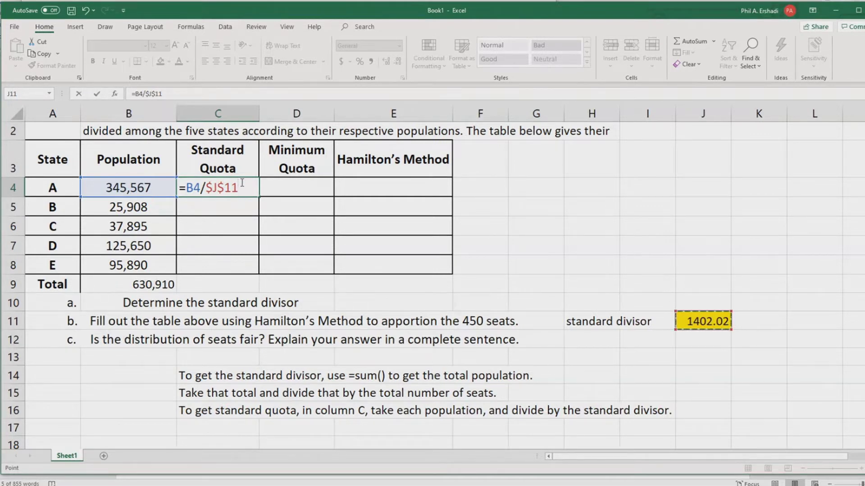
key("Return")
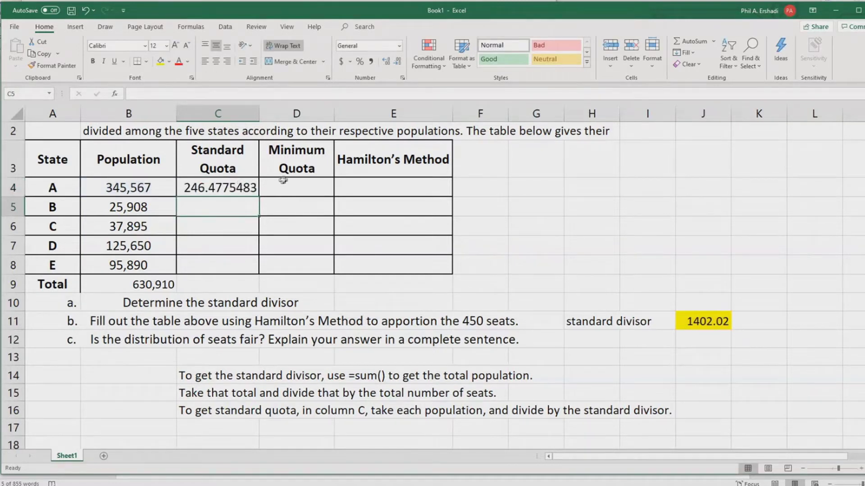
Copy the quota formula down to C5:C8 and begin the C17 note on dividing by the divisor.
left_click(248, 188)
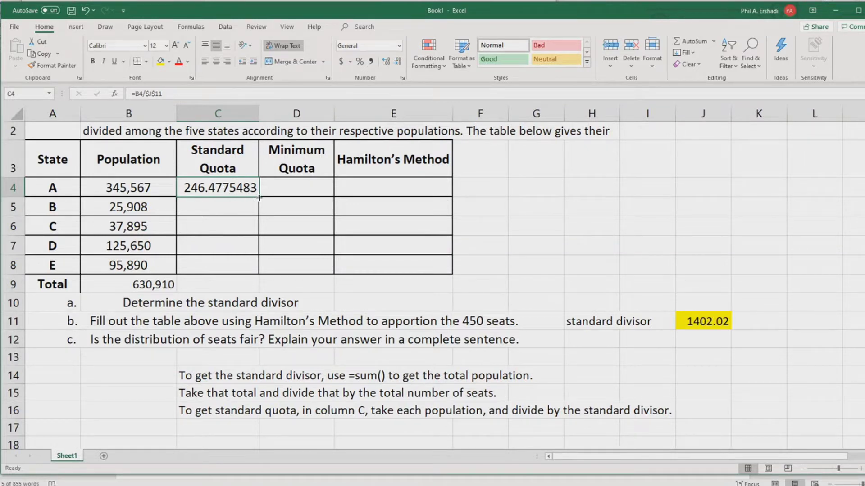
left_click_drag(260, 197, 250, 266)
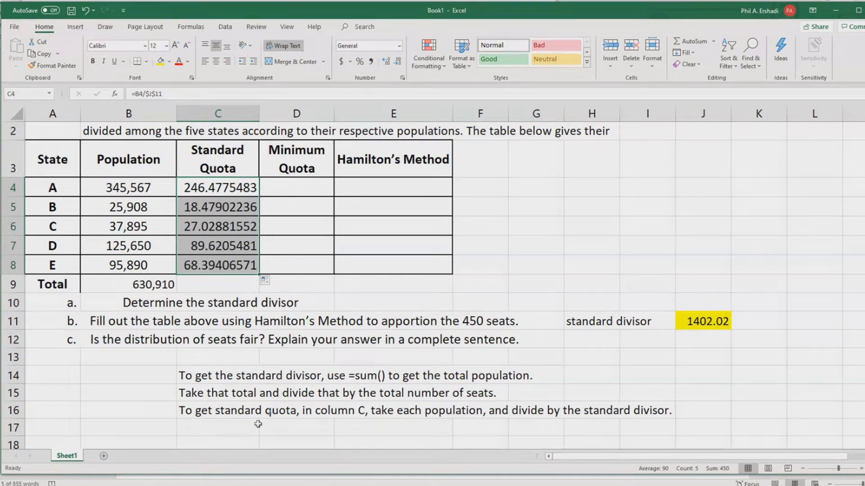
left_click(239, 435)
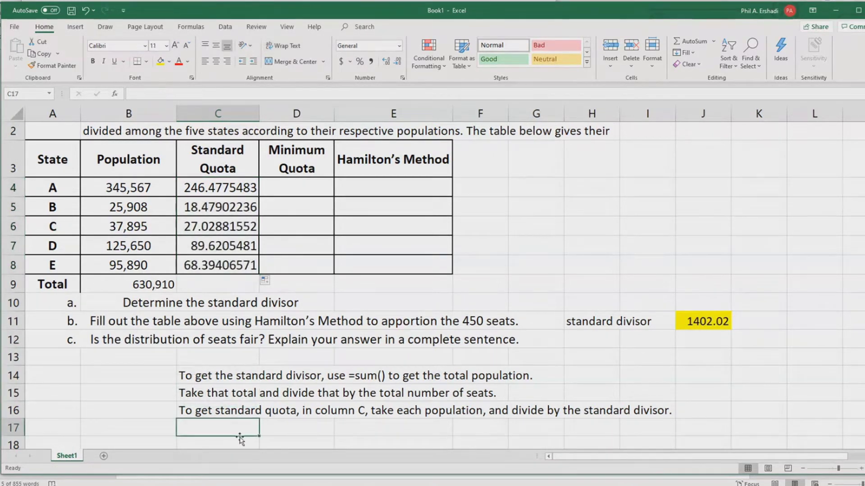
type("D")
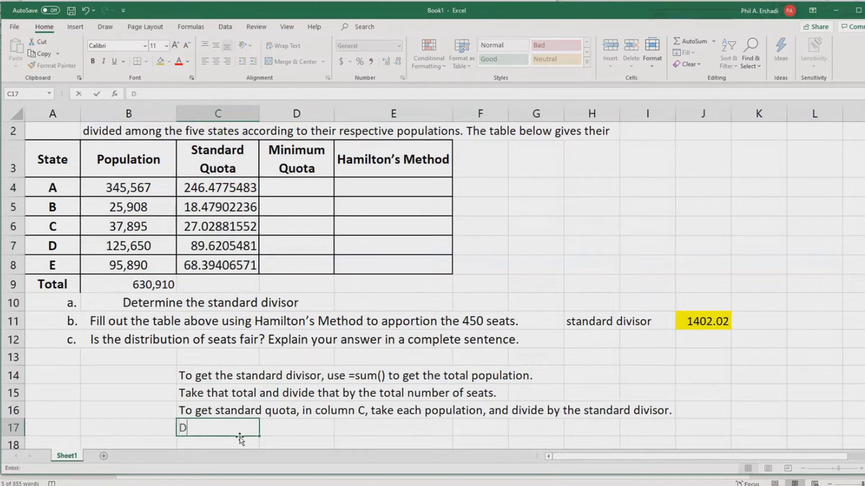
type("ivide each population by ")
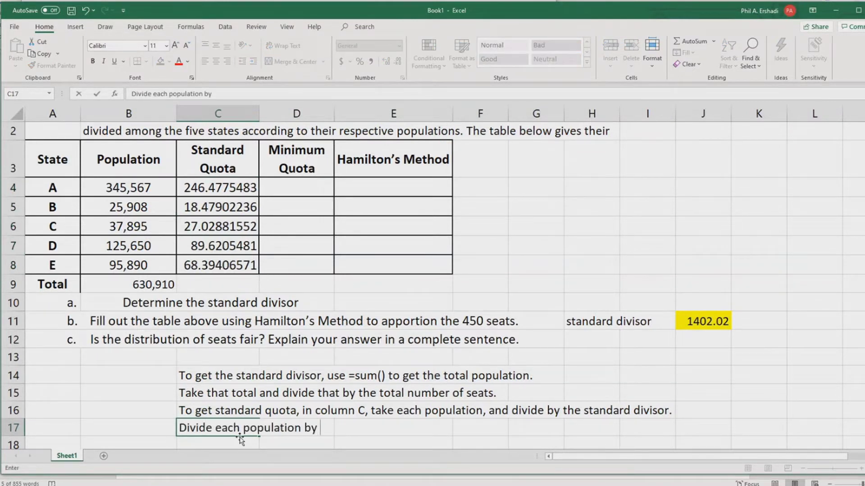
type("the standard ")
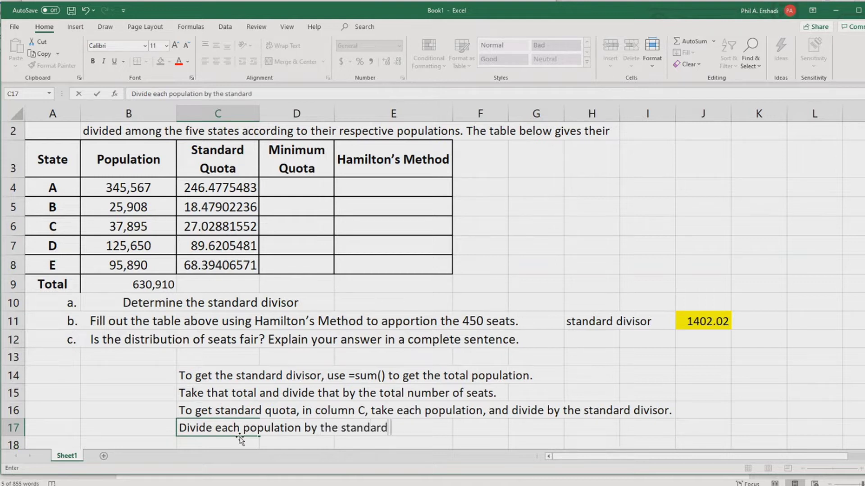
type("diviror, but remmebe")
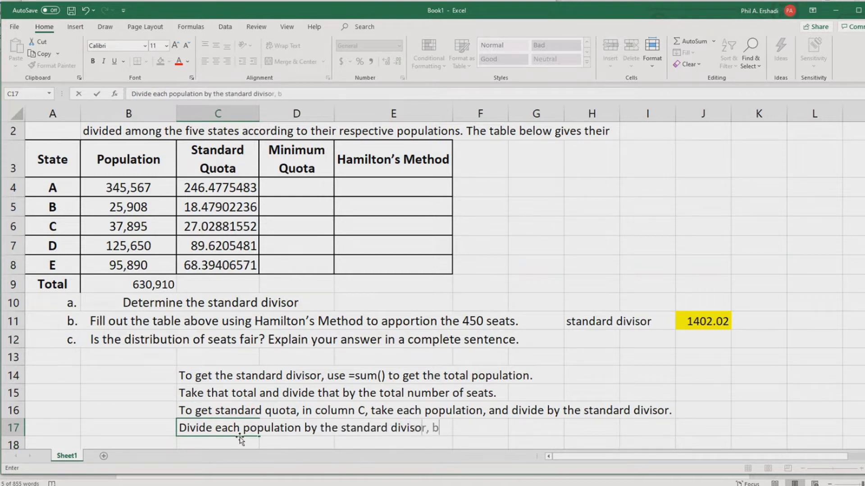
Finish the C17 note reminding to lock the standard divisor reference as absolute.
key("BackSpace")
key("BackSpace")
key("BackSpace")
key("BackSpace")
type("ember to use F")
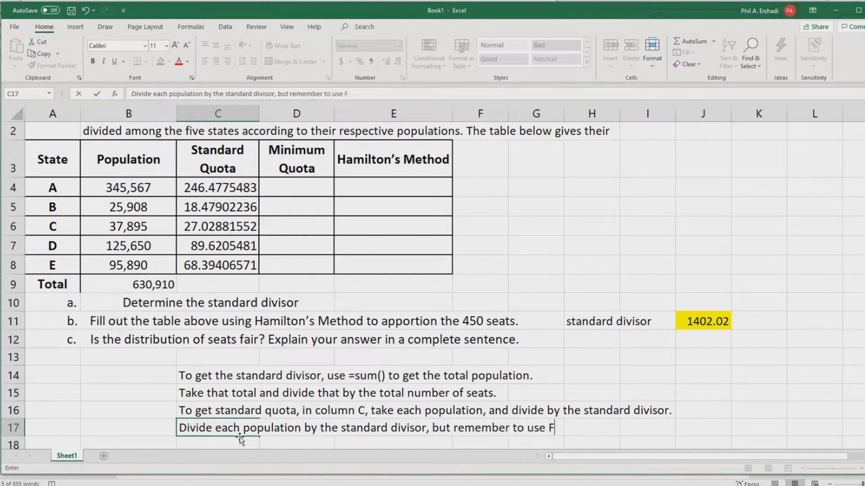
type("key on the standa")
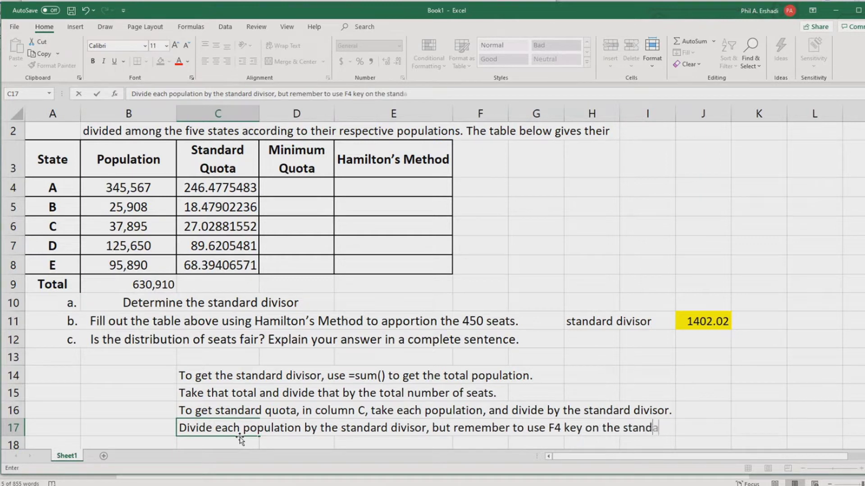
type("rd divisor")
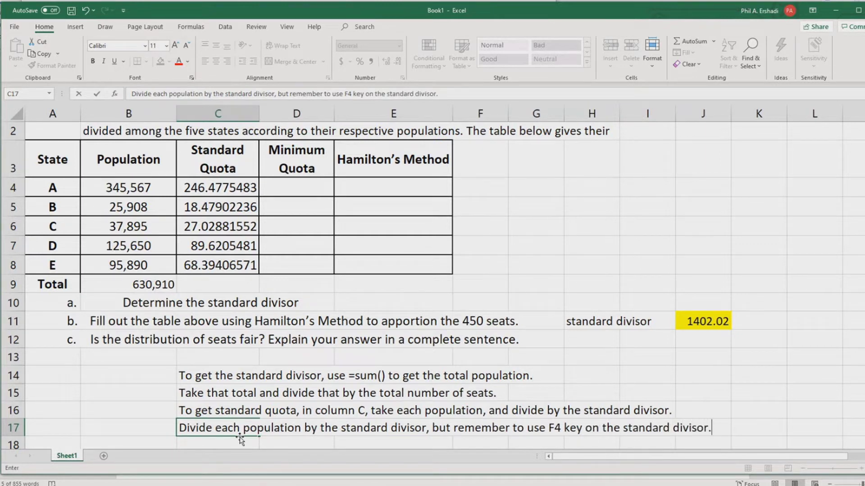
type(".")
key("Return")
Add the C18 note 'Then use the black cross in the bottom right corner of the selection box.'.
type("Then us")
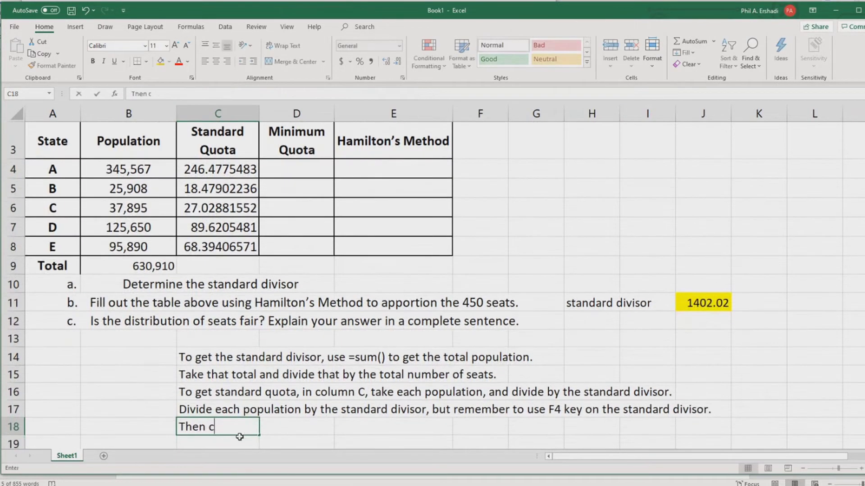
type("e the black cross in the ")
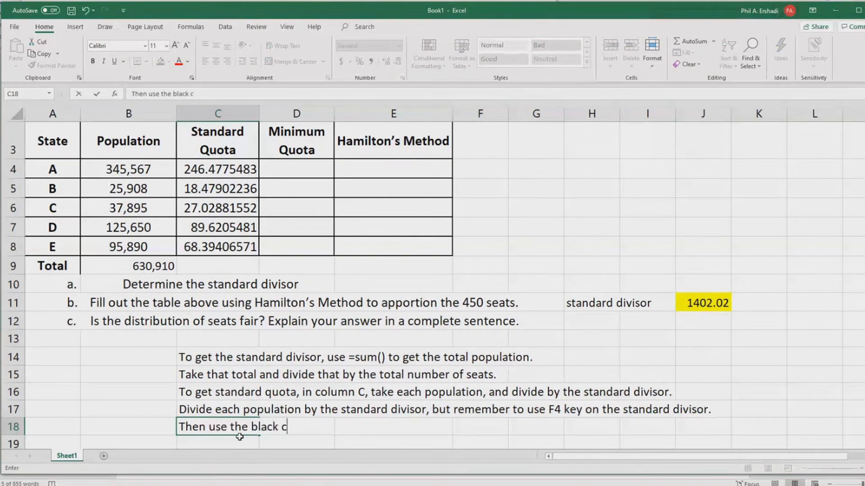
type("bot")
key("BackSpace")
type("ottom")
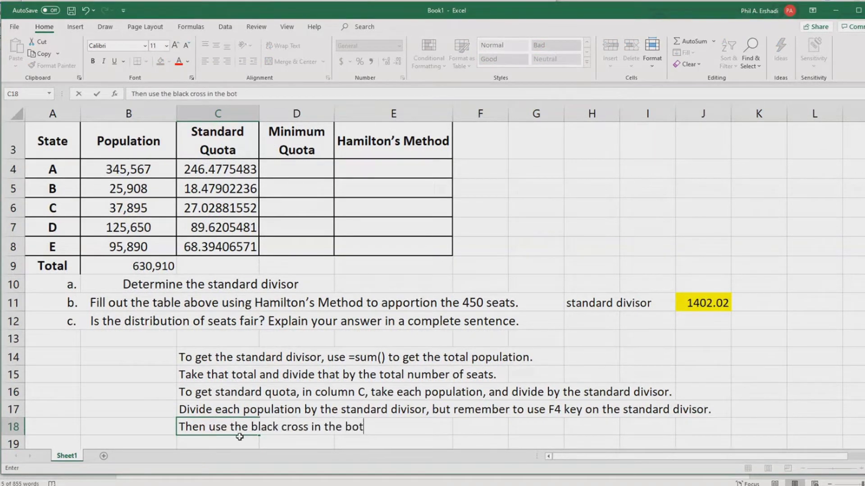
key("BackSpace")
key("BackSpace")
key("BackSpace")
type("tom right ")
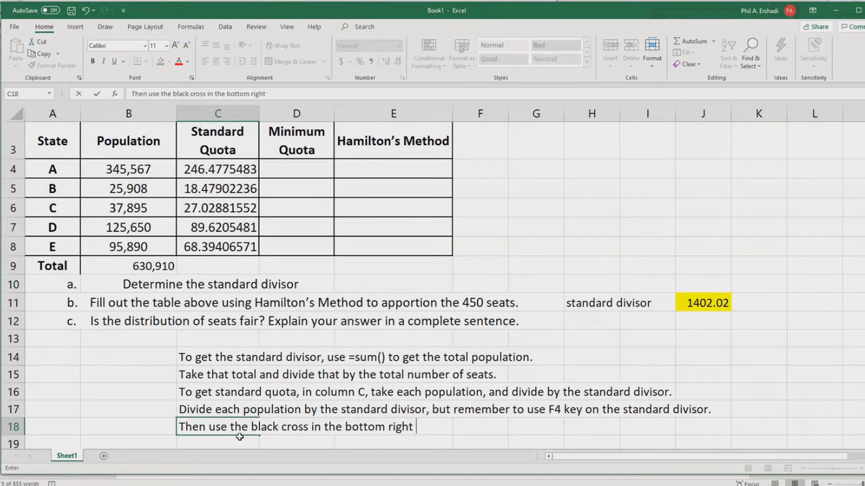
type("corder")
key("BackSpace")
key("BackSpace")
key("BackSpace")
type("ner of")
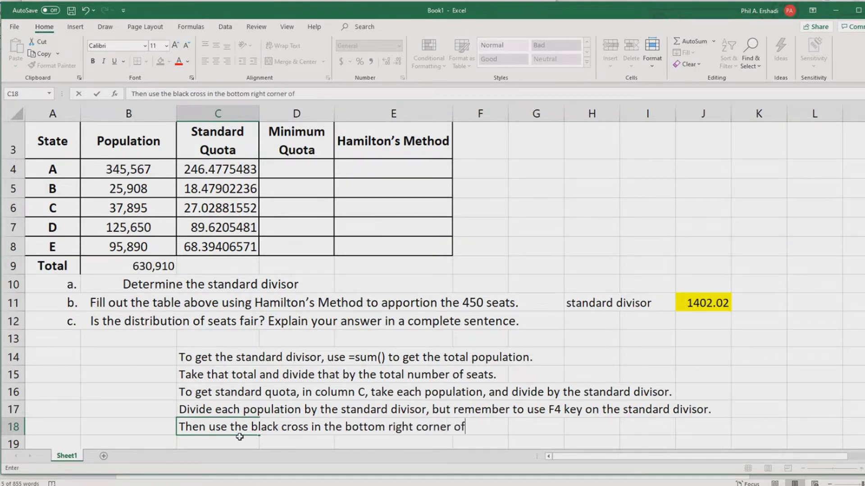
type(" the selection box.")
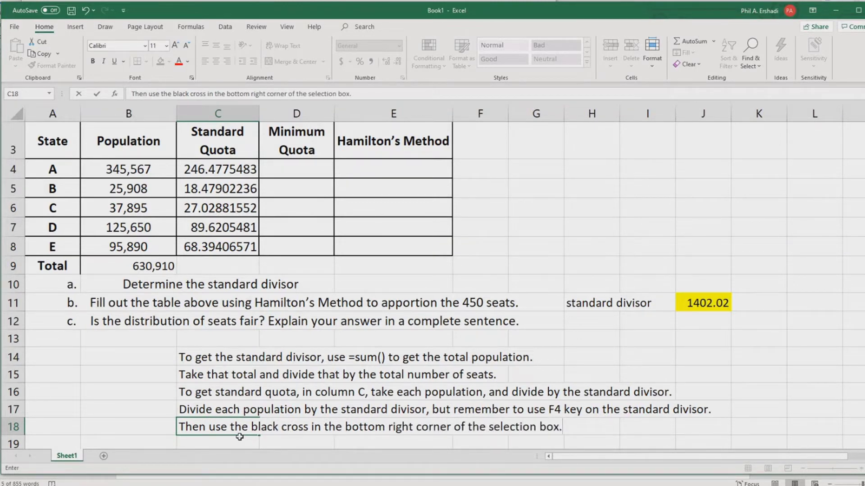
key("Return")
scroll(225, 265, "up", 1)
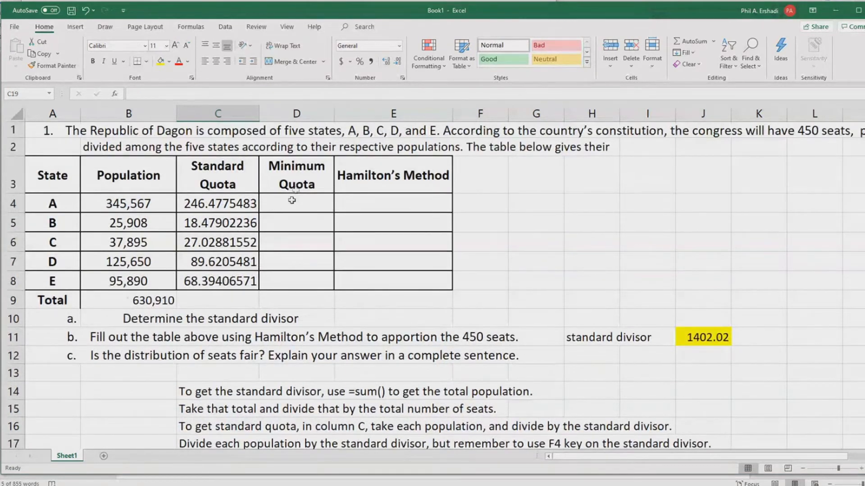
Type the row 19 note 'To get the minimum quota, use =rounddown(number,0)'.
scroll(292, 200, "down", 2)
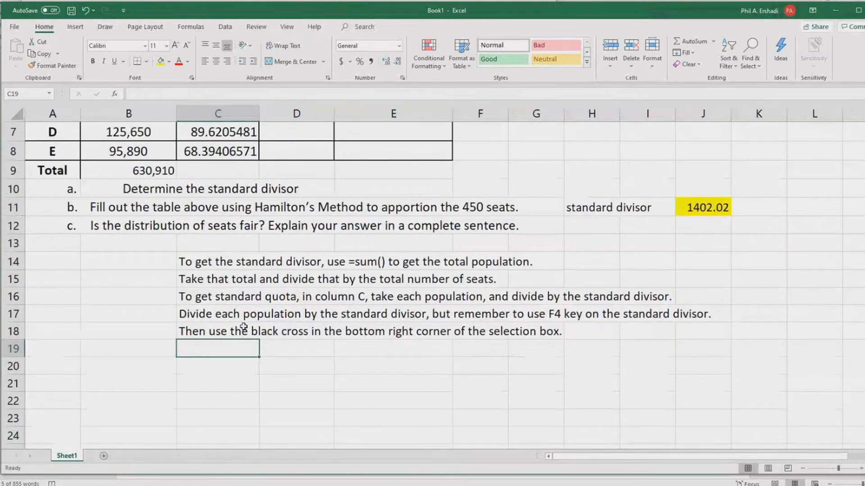
type("To get the minimum quo")
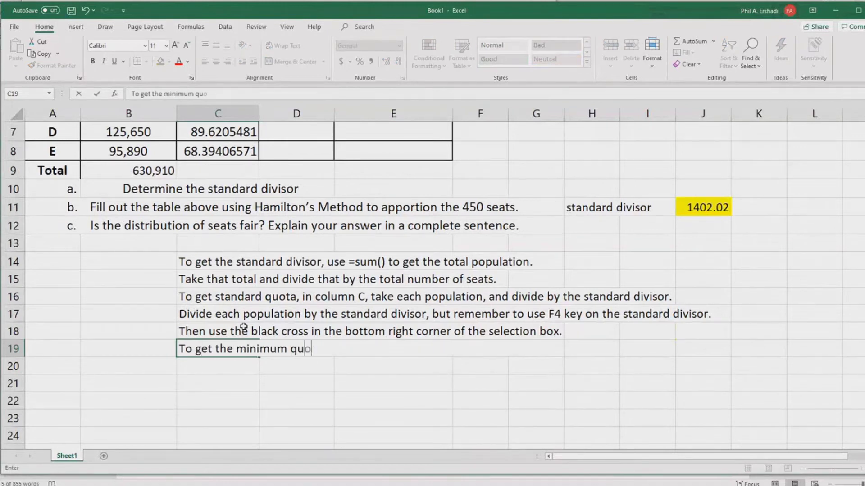
type("ta, use ")
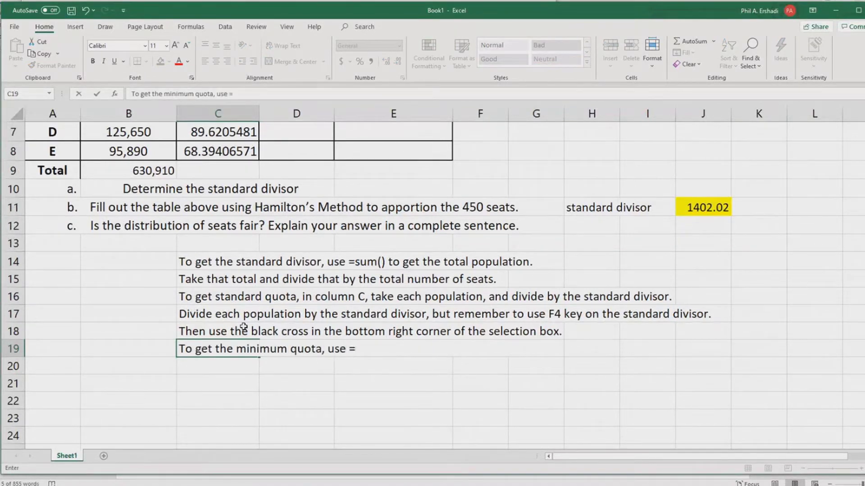
type("=rounddown ")
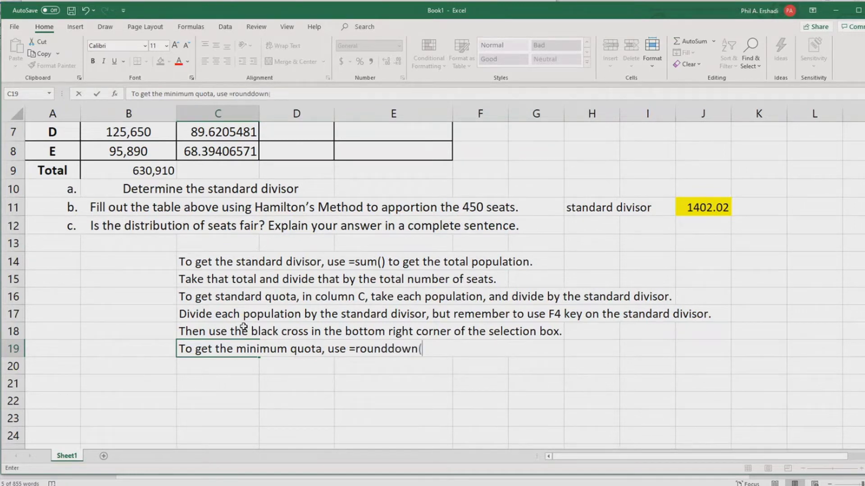
type("number")
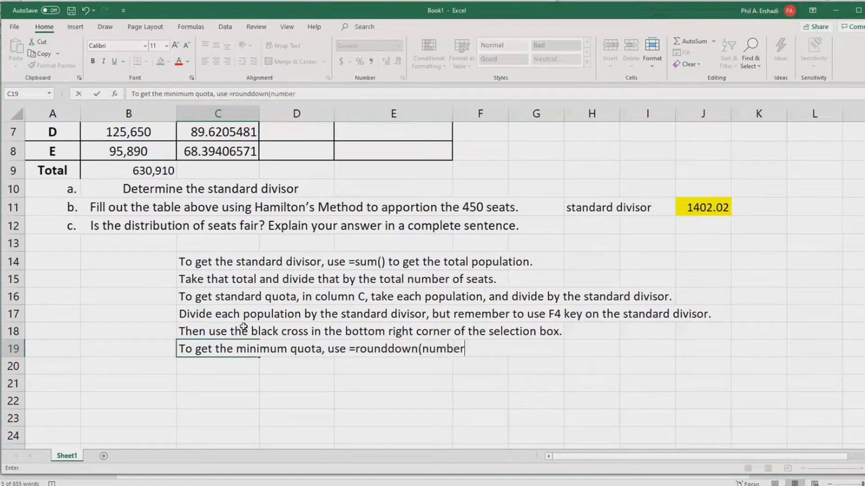
type(",0")
scroll(243, 326, "up", 2)
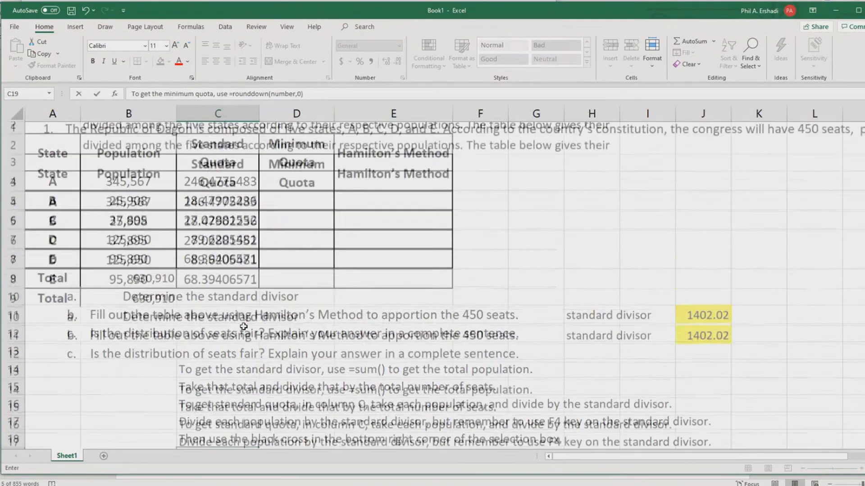
scroll(243, 327, "down", 2)
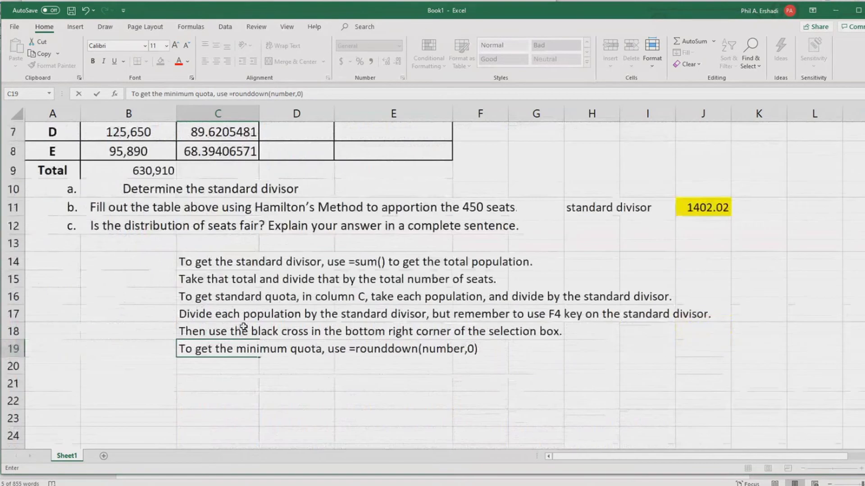
scroll(242, 327, "up", 2)
Enter =ROUNDDOWN(C4,0) in D4 and fill down to D9, giving 246, 18, 27, 89, 68.
left_click(274, 206)
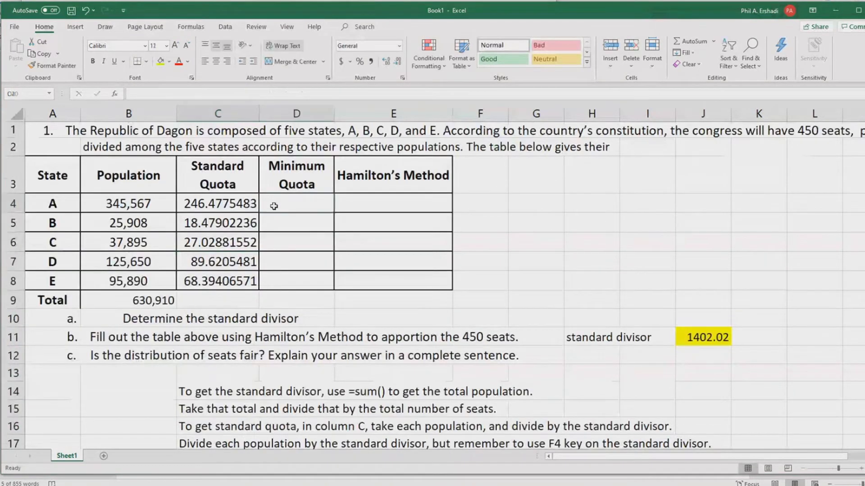
type("=rounddown")
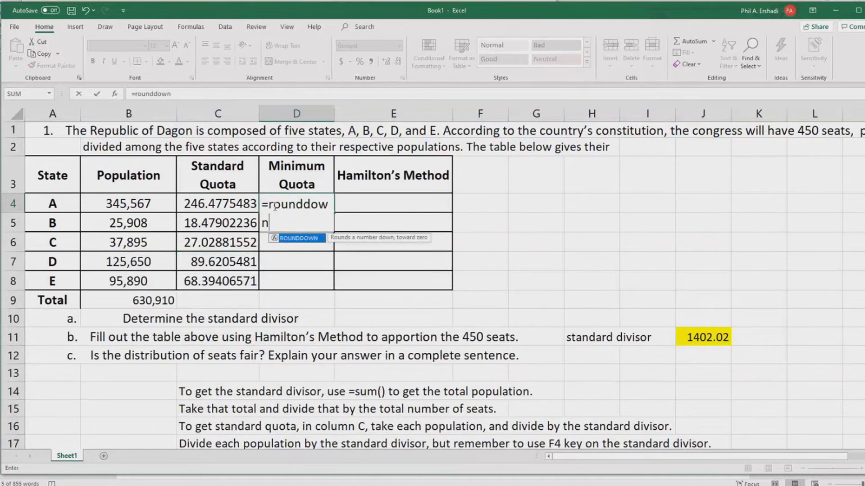
type("(")
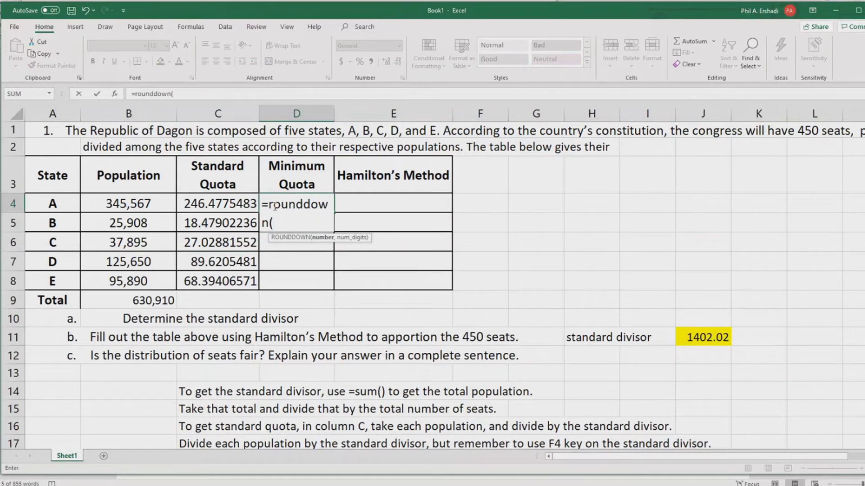
left_click(222, 203)
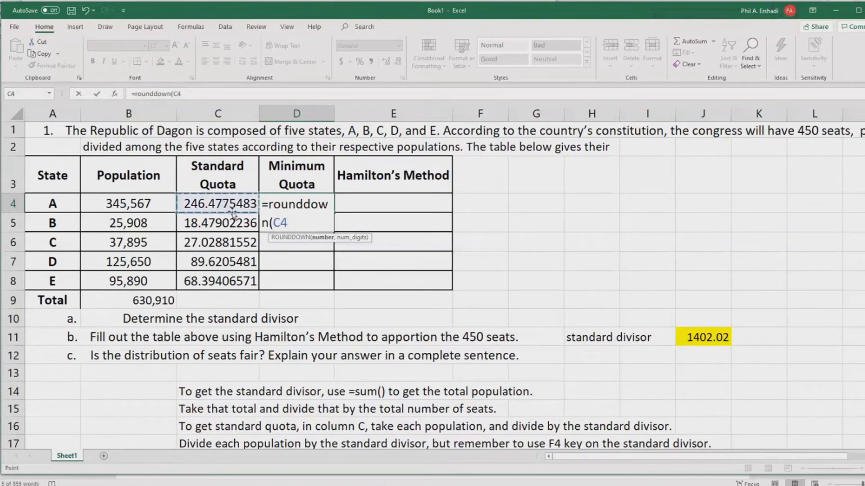
type(",")
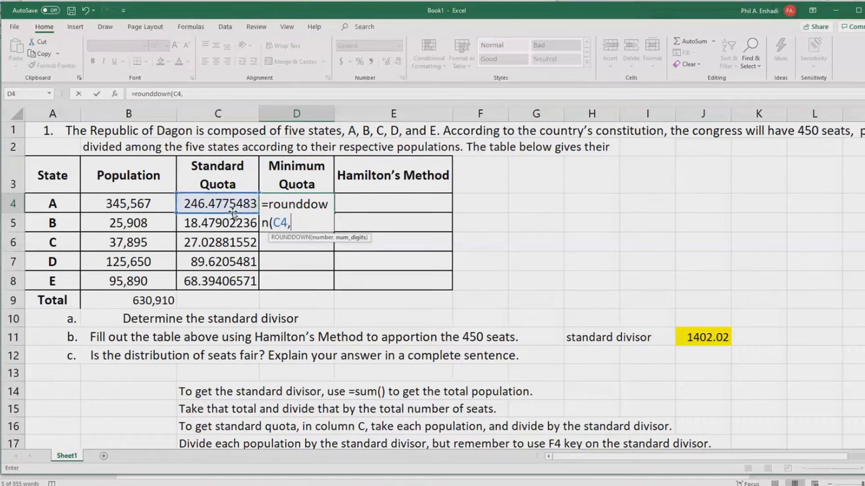
type("0)")
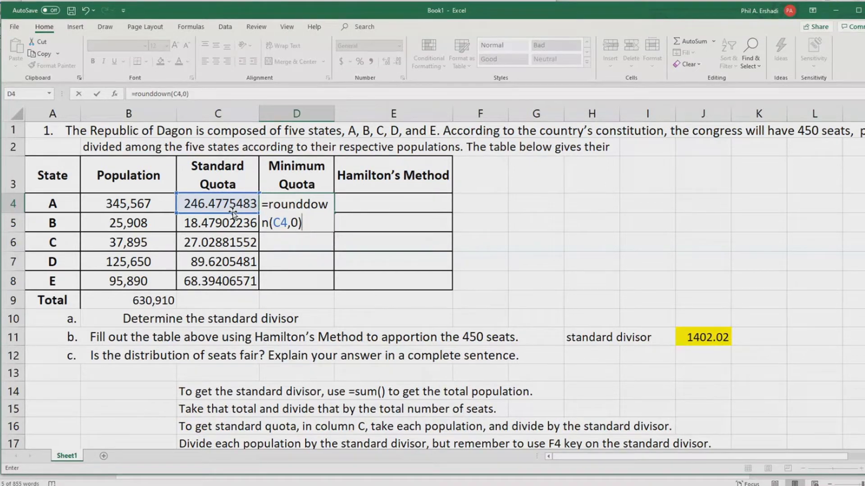
key("ctrl+Return")
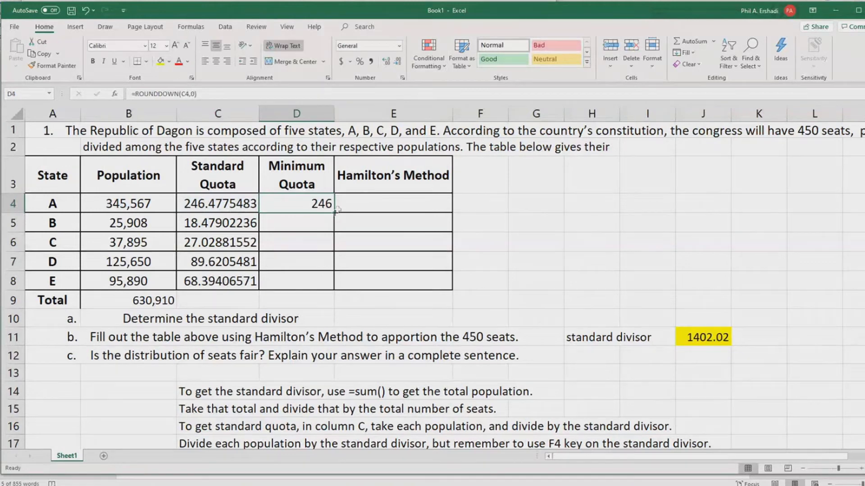
left_click_drag(335, 214, 331, 304)
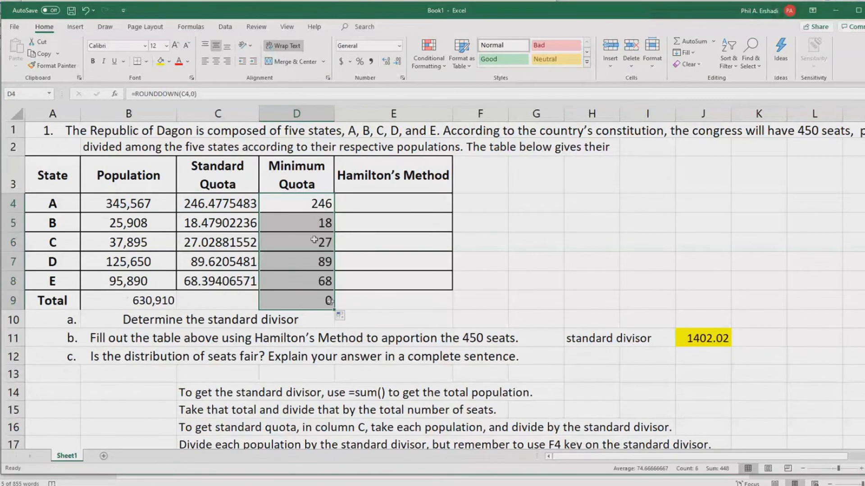
left_click(315, 308)
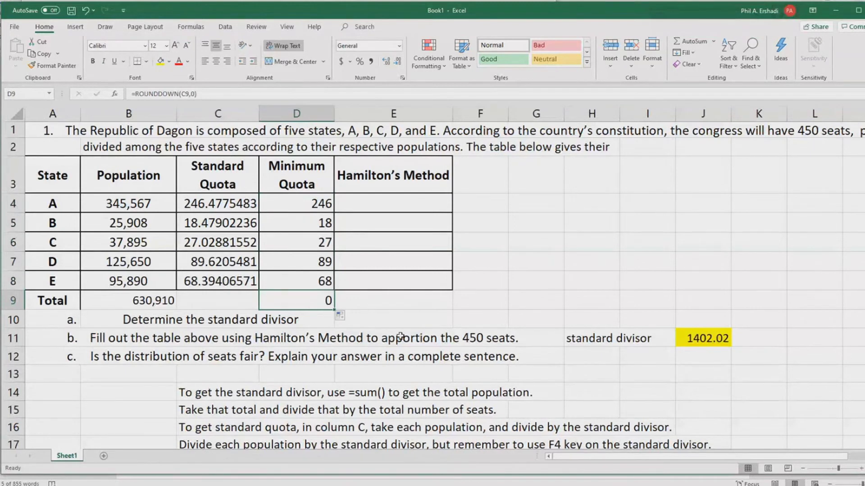
scroll(382, 334, "down", 2)
scroll(382, 334, "up", 2)
scroll(241, 419, "down", 1)
Add a row 20 note: sum the minimum quotas to see if we have 450 seats.
left_click(219, 428)
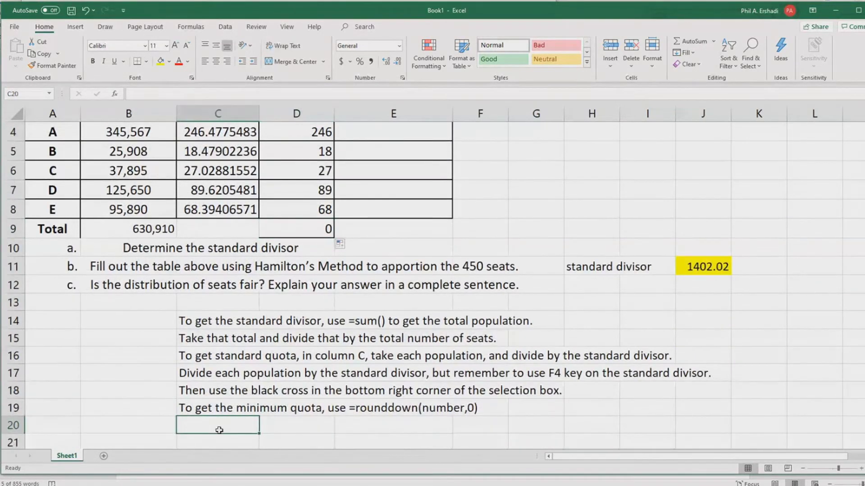
type("Do another sum")
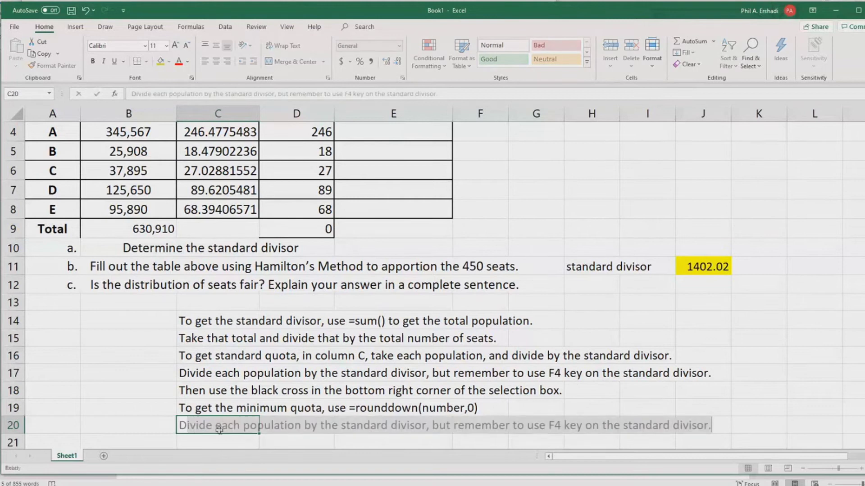
type(" on the m")
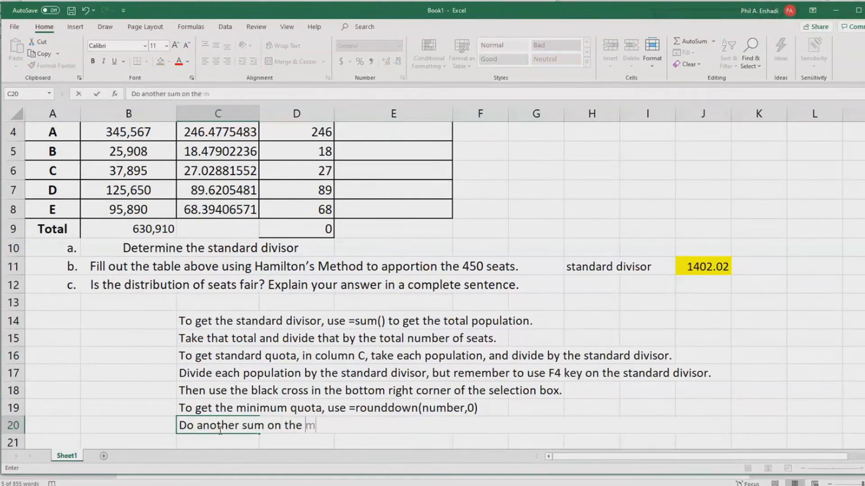
type("inimum quotas")
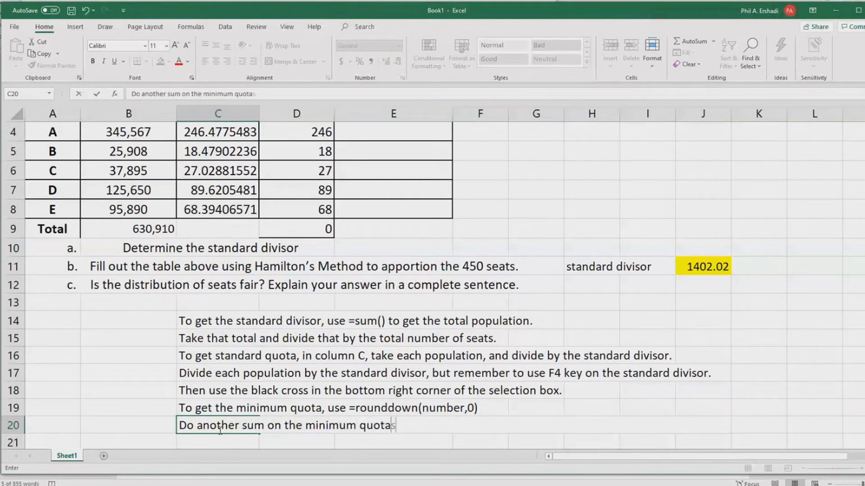
type(" to see if we ha")
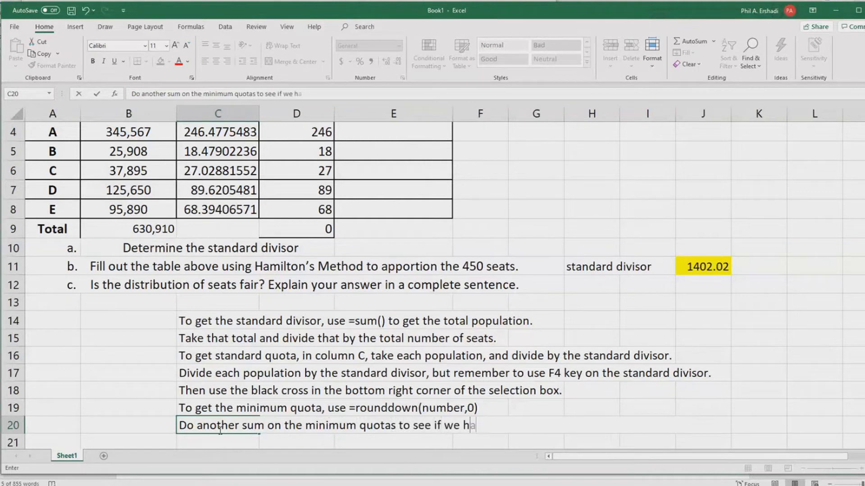
type("ve 450 seats")
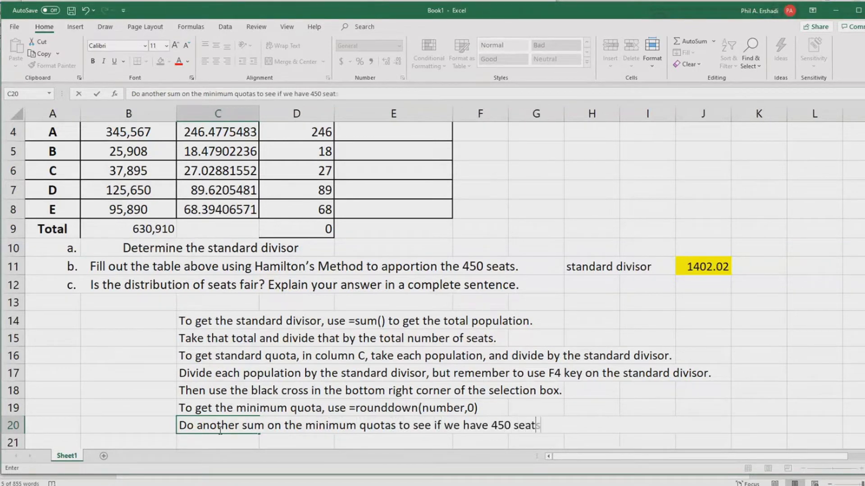
type(".")
key("Return")
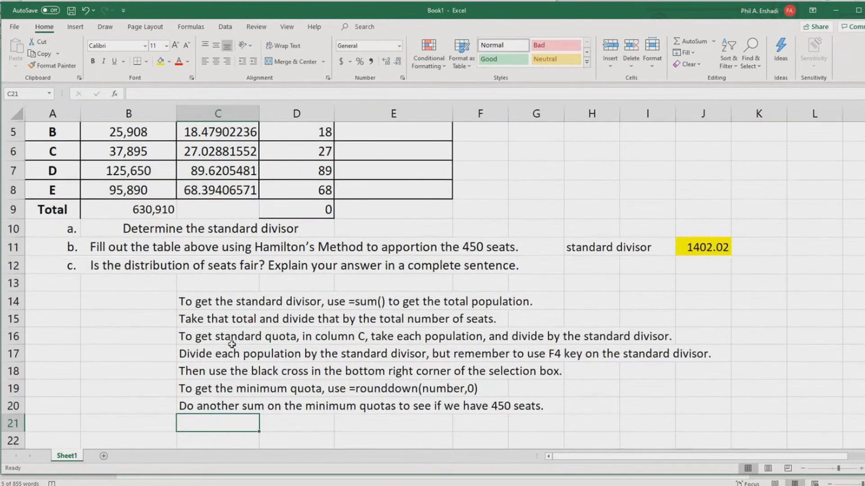
Total the minimum quotas D4:D8 in D9, giving 448.
scroll(270, 301, "up", 1)
left_click(307, 285)
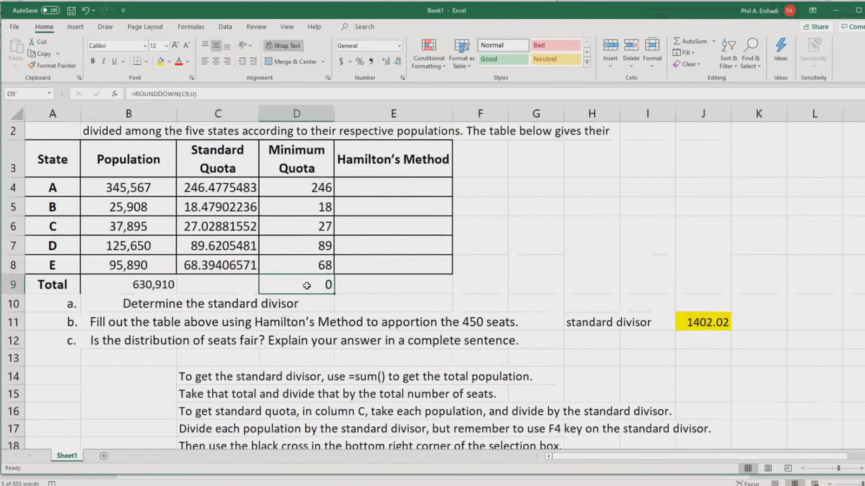
type("=sum(")
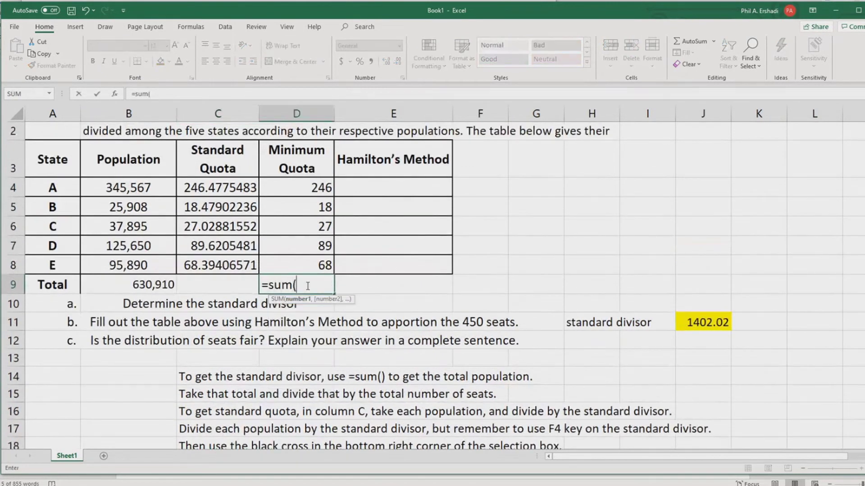
left_click_drag(284, 188, 286, 263)
key("Return")
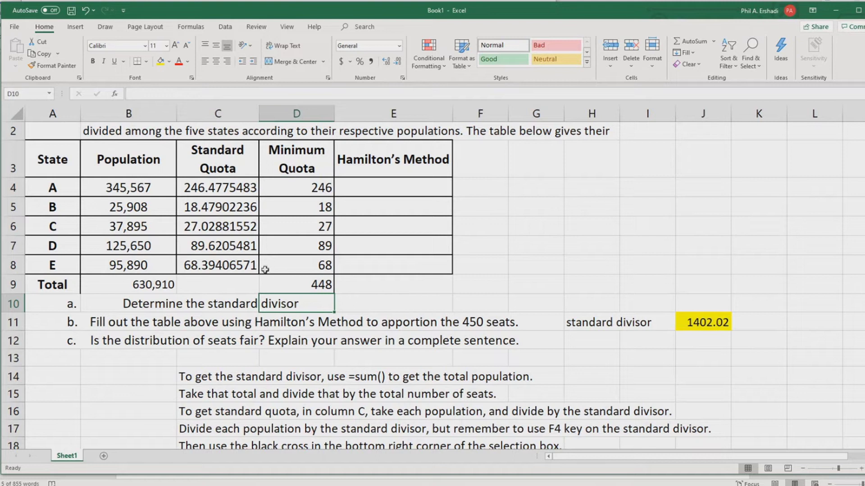
scroll(265, 271, "down", 2)
Add a C21 note: two fewer seats than needed at 448, so round two of them up.
left_click(238, 363)
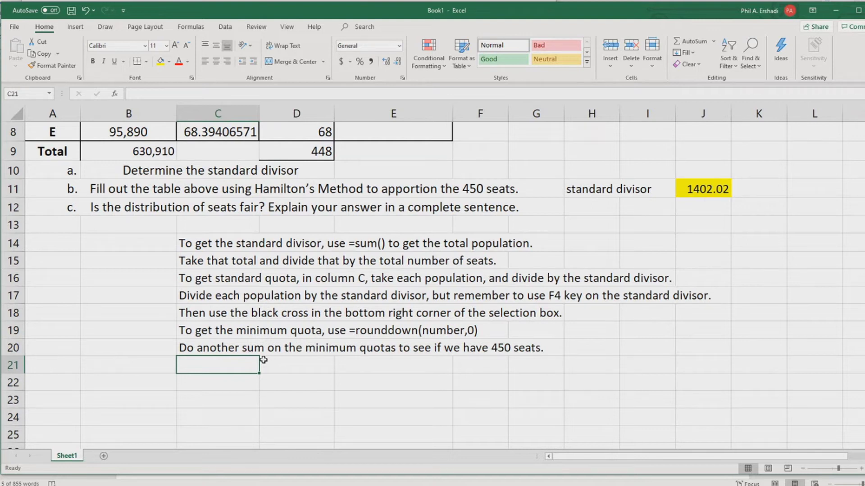
key("alt+w")
key("Escape")
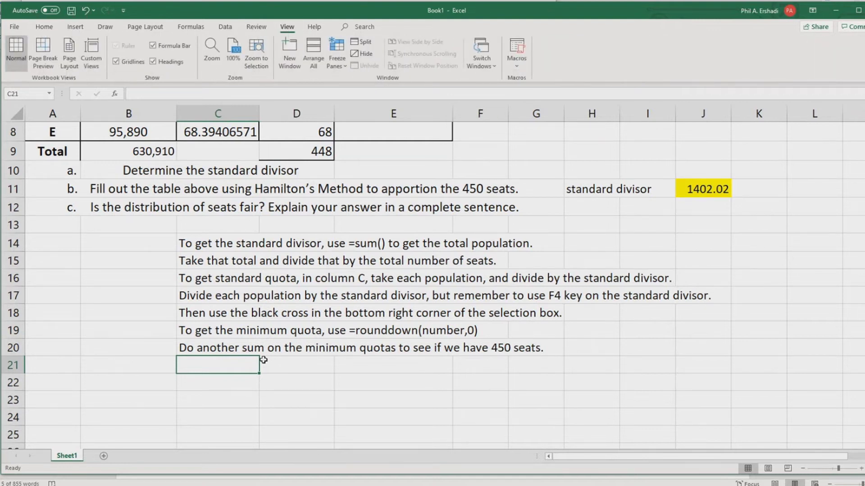
type("We have two fewer seats th")
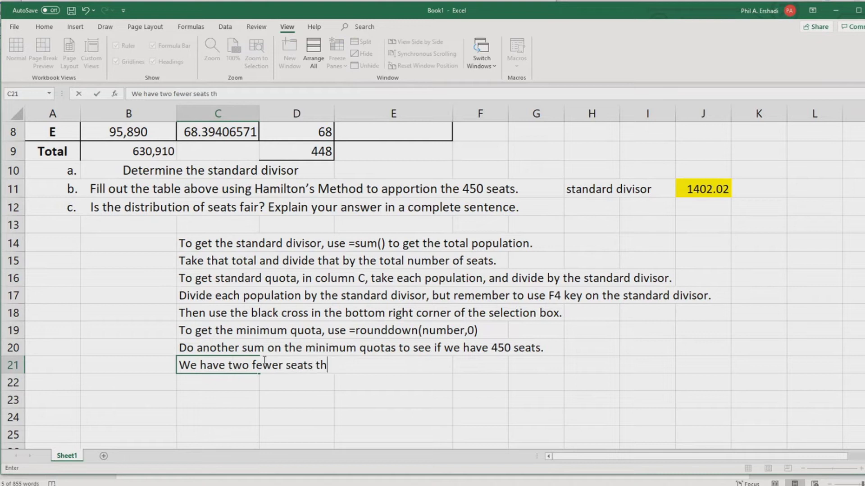
type("an what we're supposed to at 44")
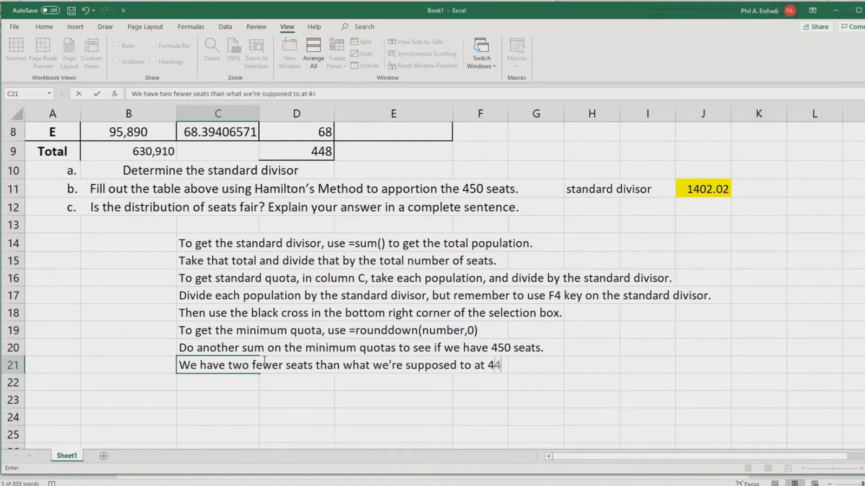
type("8, so we need")
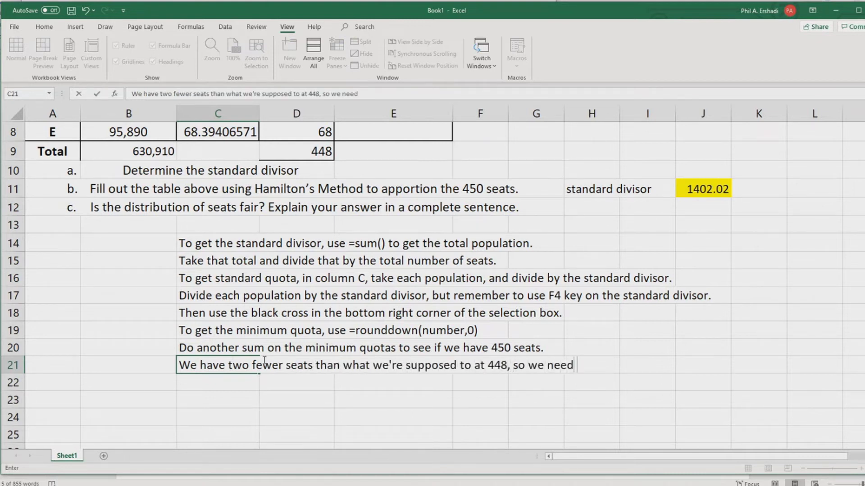
type(" to round tow o")
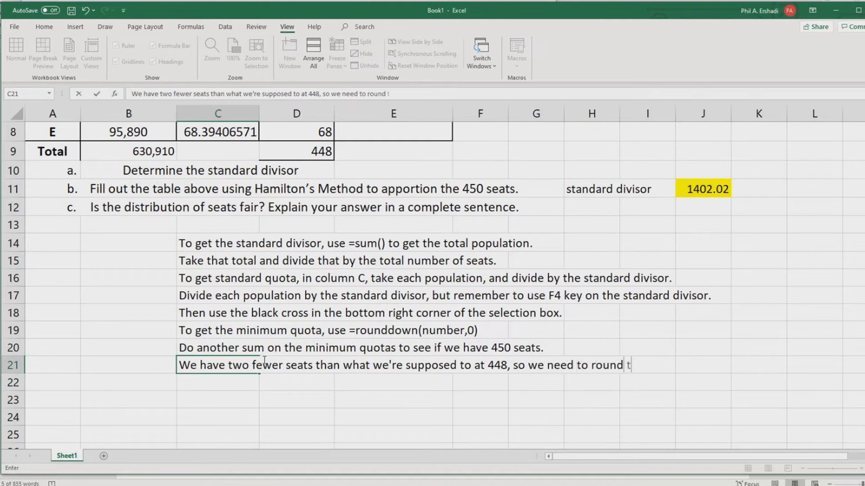
key("BackSpace")
key("BackSpace")
key("BackSpace")
key("BackSpace")
type("wo of them up.")
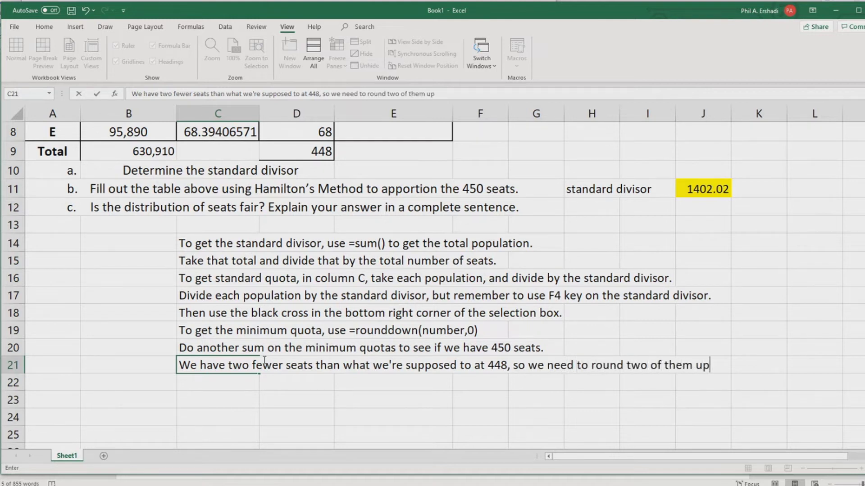
key("Return")
Add the C22 note 'Pick the ones with the highest "tenths" place.'.
type("W")
key("BackSpace")
key("BackSpace")
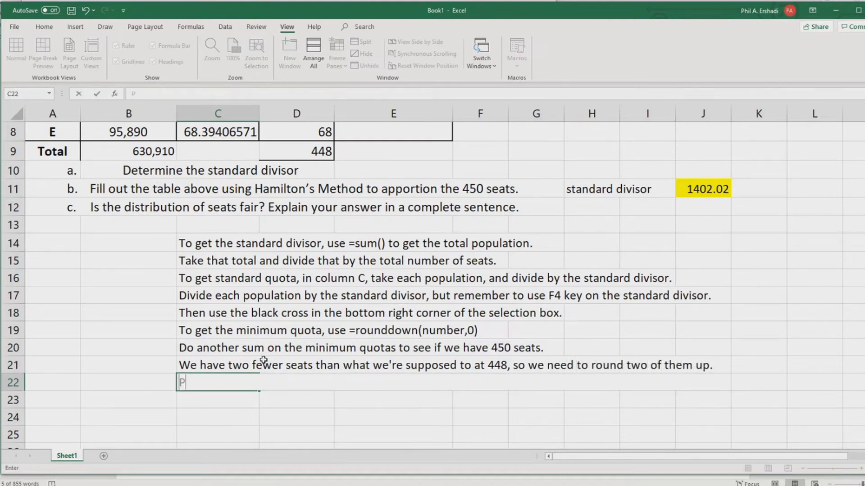
type("Pick the ones with the highest")
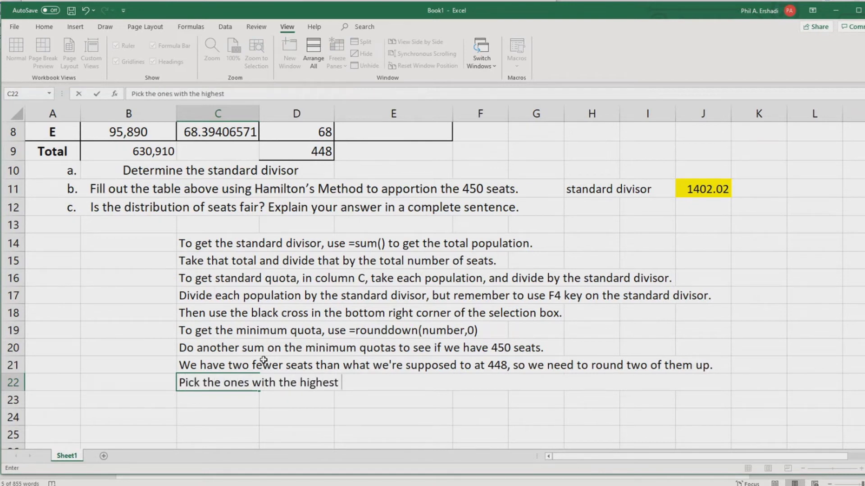
type(" \"tenths\" place.")
key("Return")
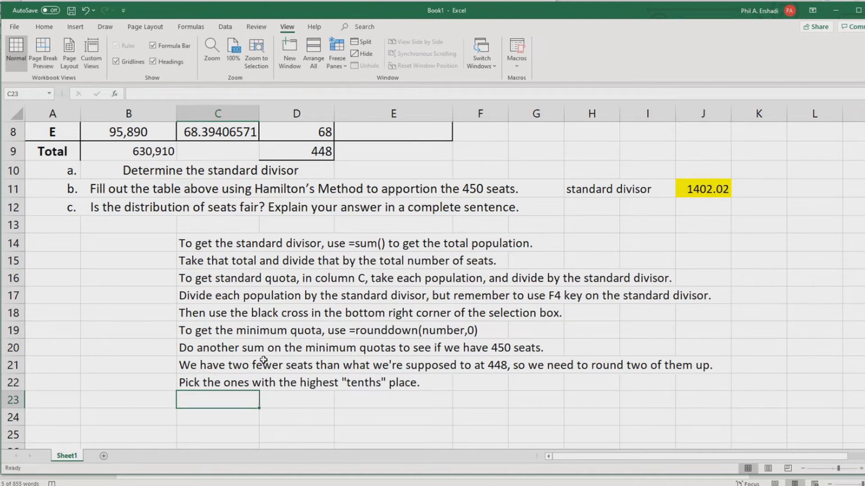
scroll(263, 361, "up", 3)
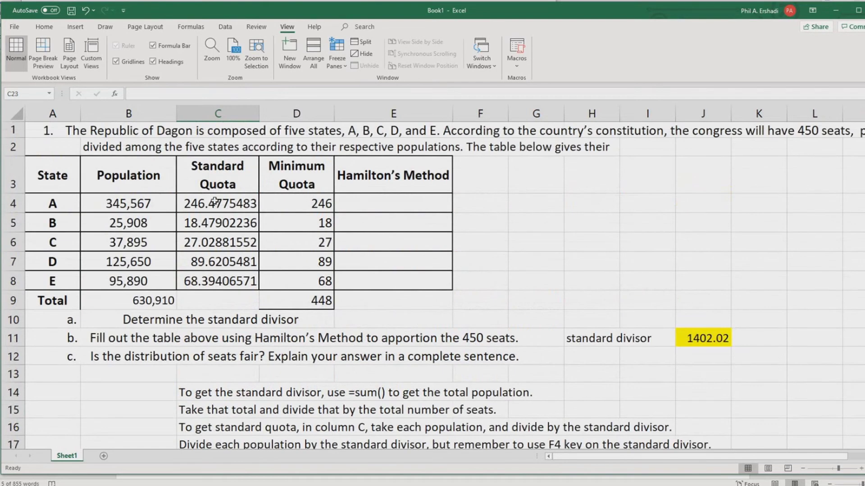
Compare the five states' standard quotas to find the largest fractional parts.
left_click_drag(214, 202, 224, 280)
left_click(224, 280)
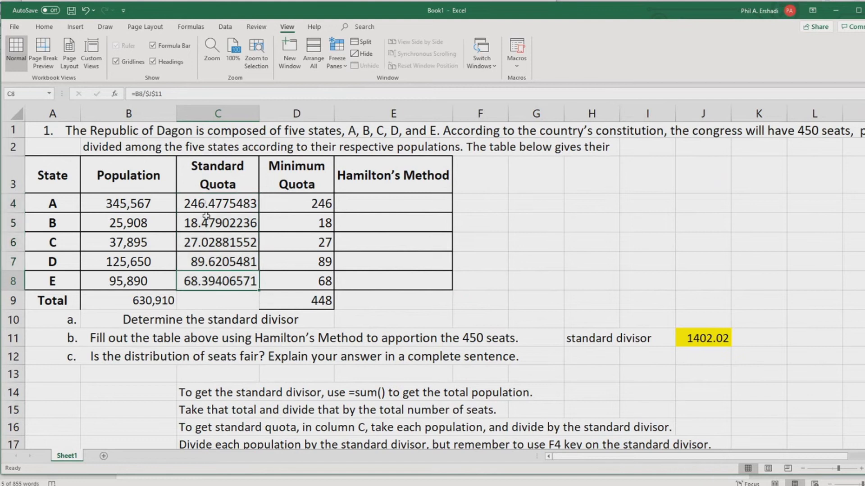
left_click(204, 203)
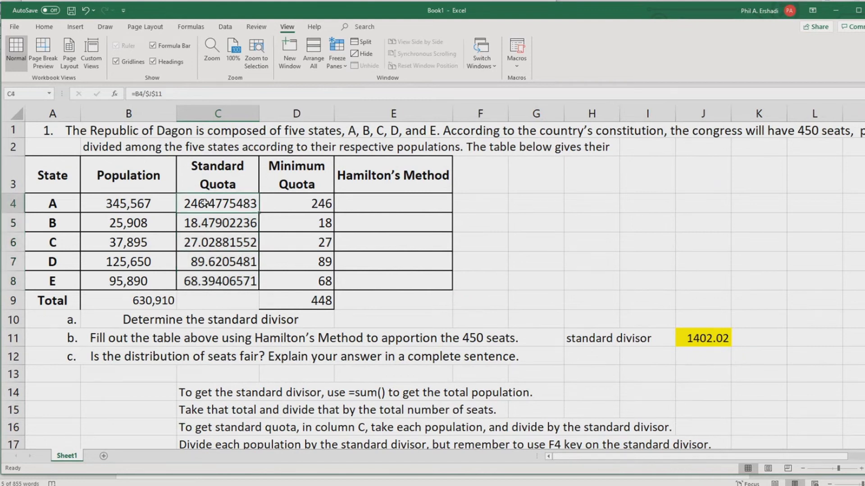
left_click(216, 223)
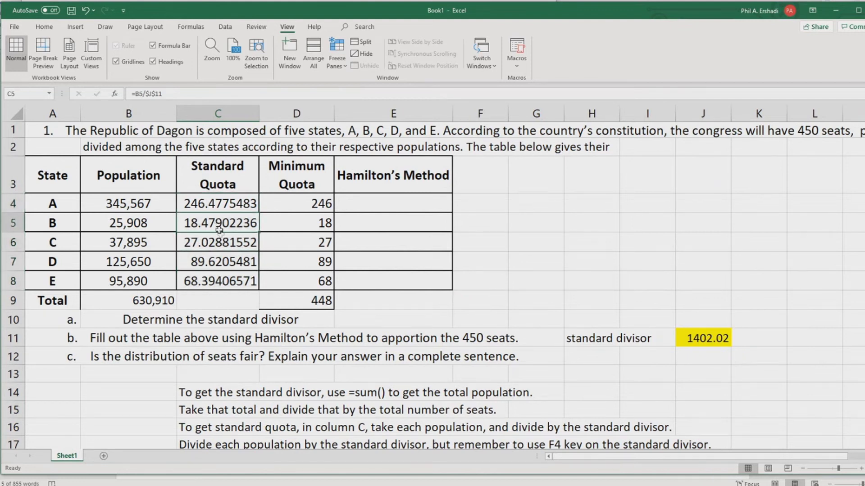
left_click(210, 244)
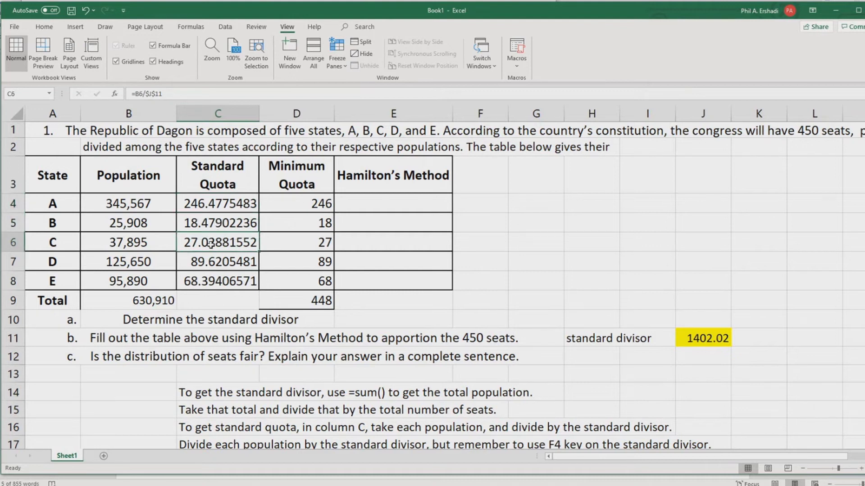
left_click(216, 263)
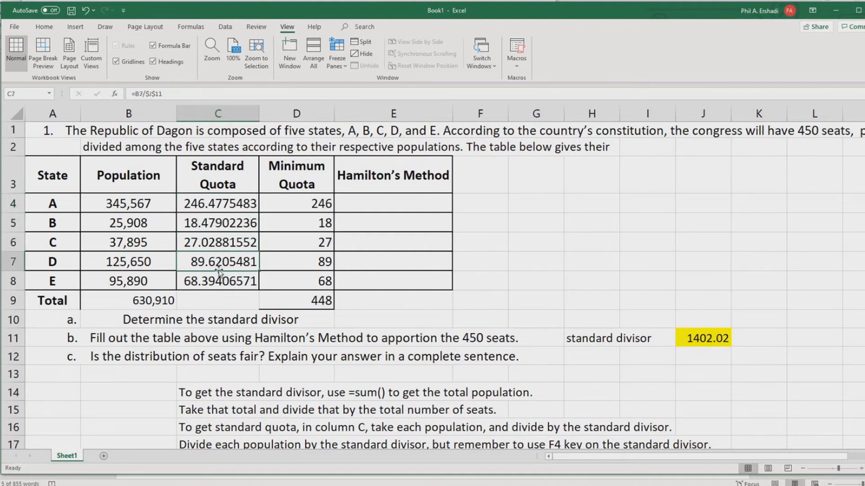
left_click(217, 280)
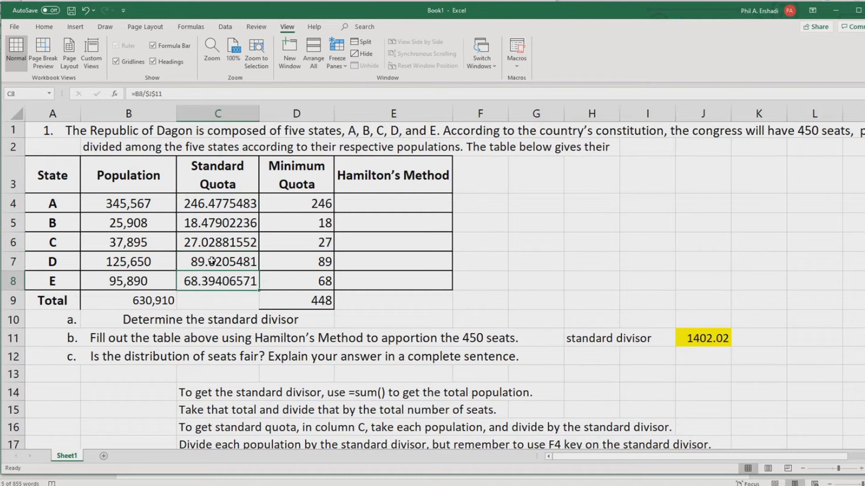
Fill state D's standard quota, 89.6205481, with yellow.
left_click(212, 261)
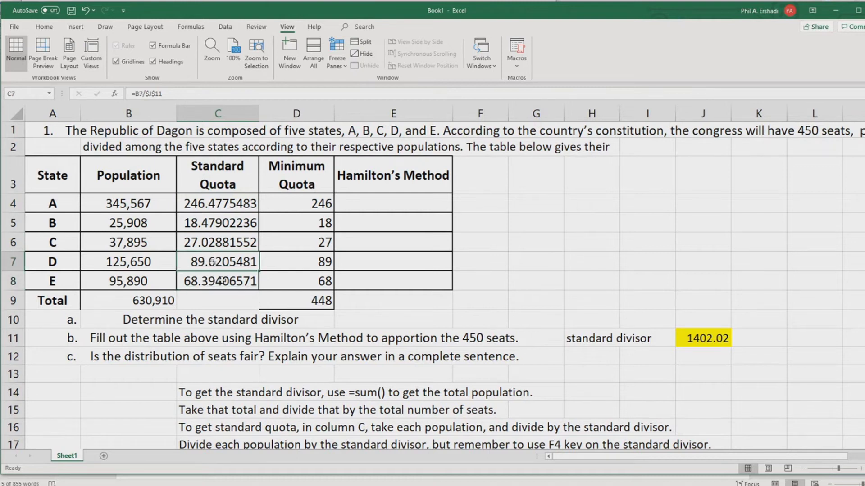
left_click(47, 28)
left_click(160, 62)
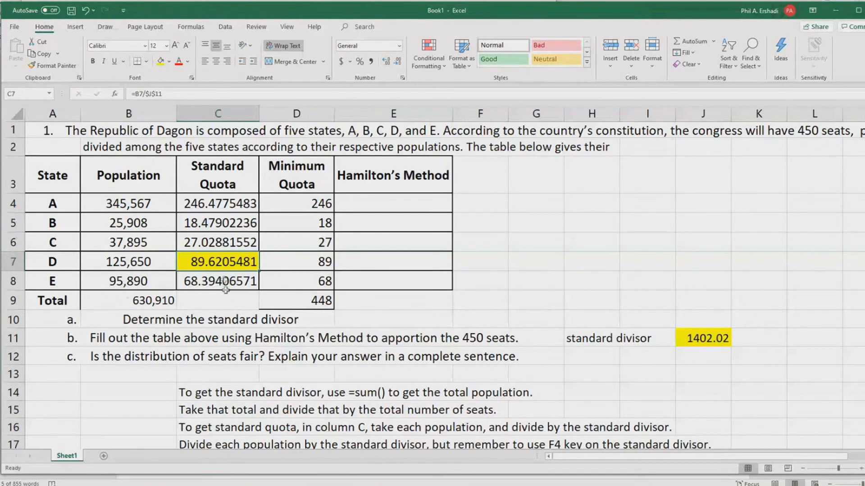
Fill state B's quota 18.47902236 yellow, leaving state A's quota with no fill.
left_click(208, 203)
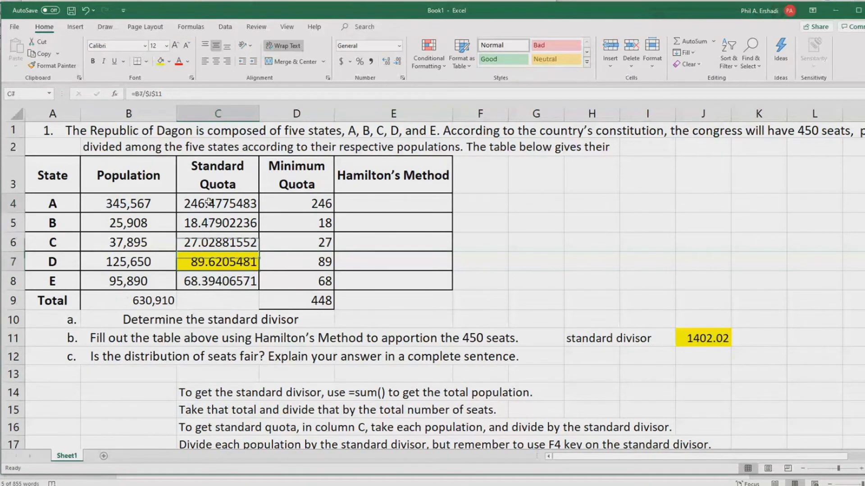
left_click_drag(208, 203, 205, 221)
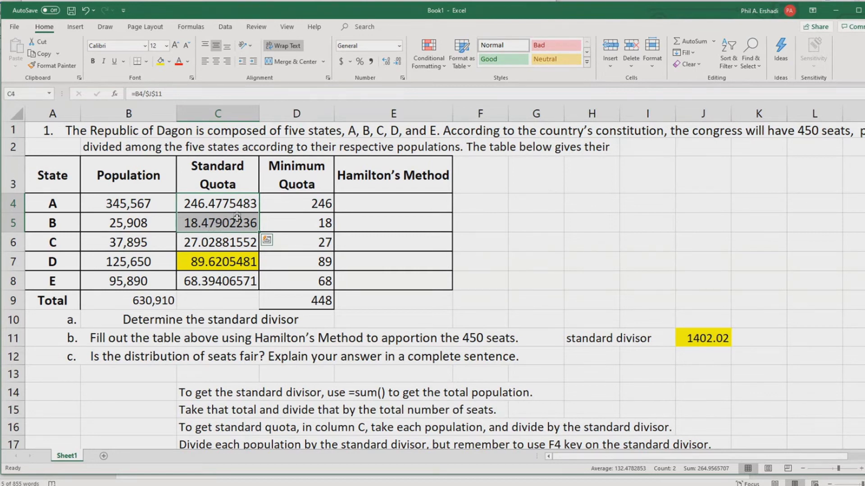
left_click(160, 62)
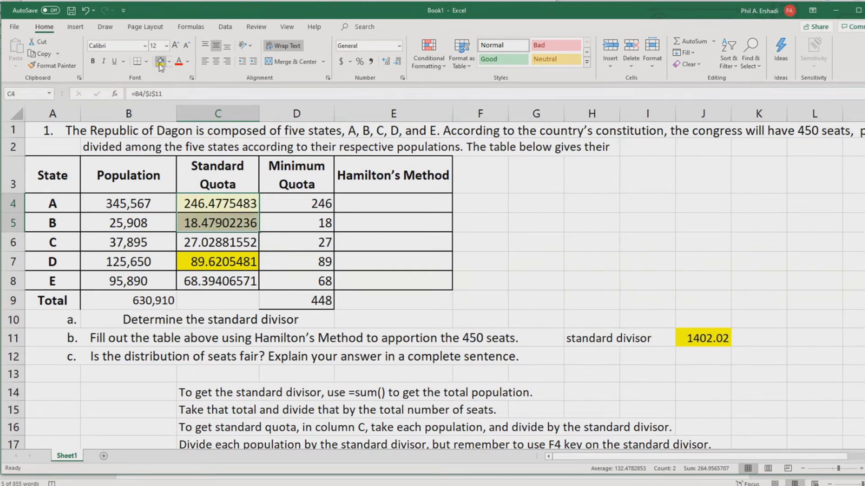
left_click(206, 208)
left_click(169, 61)
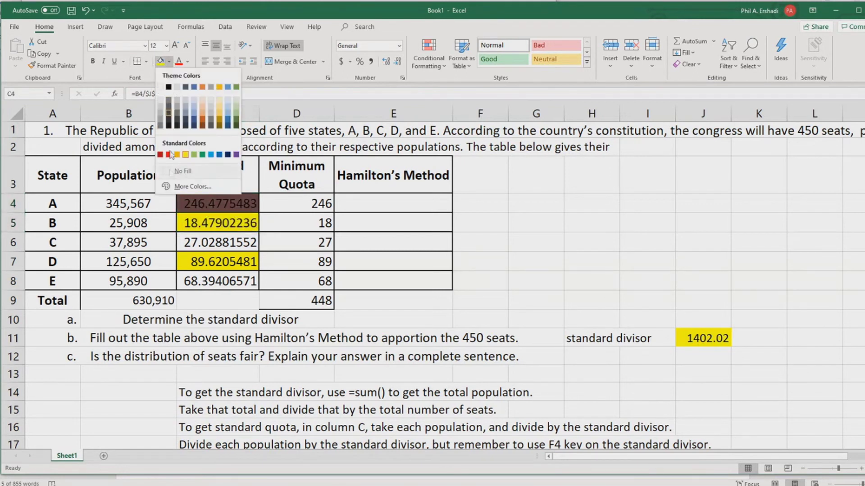
left_click(182, 171)
key("Down")
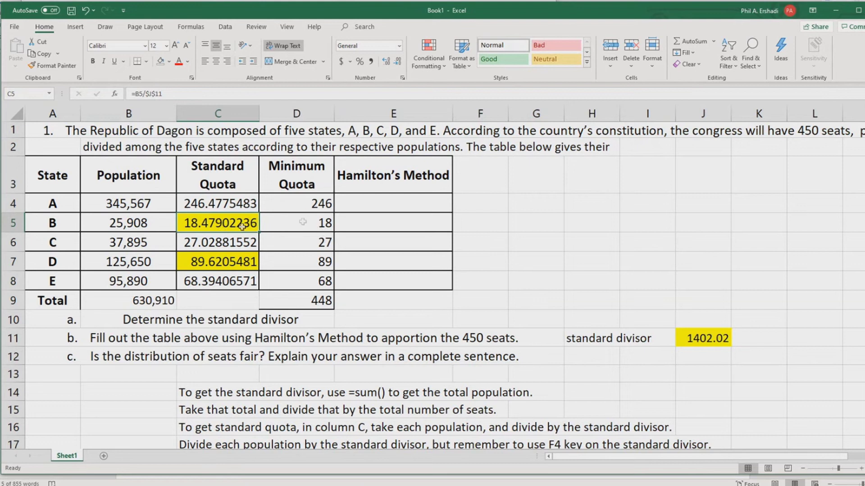
left_click(346, 223)
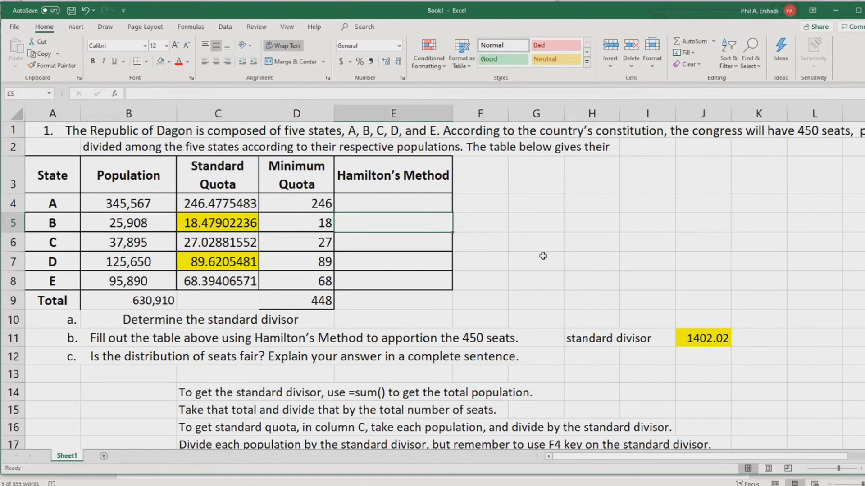
Enter the rounded-up Hamilton's Method seats: 19 for state B and 90 for state D.
type("19")
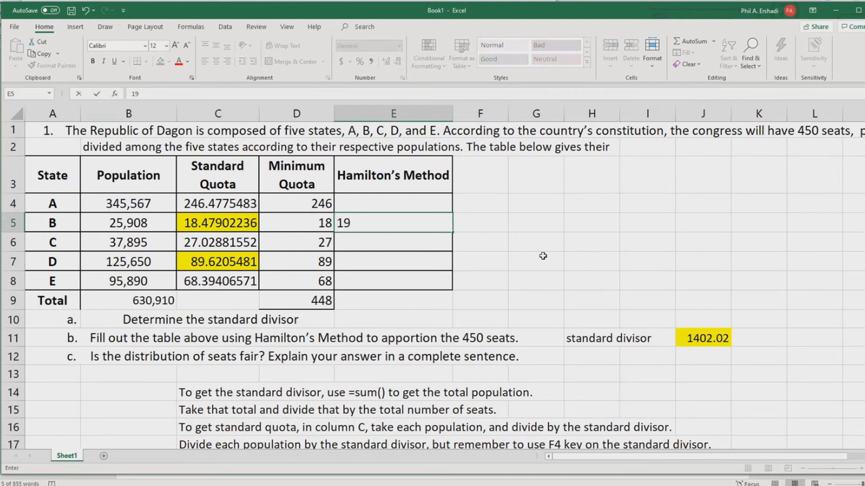
key("ctrl+Return")
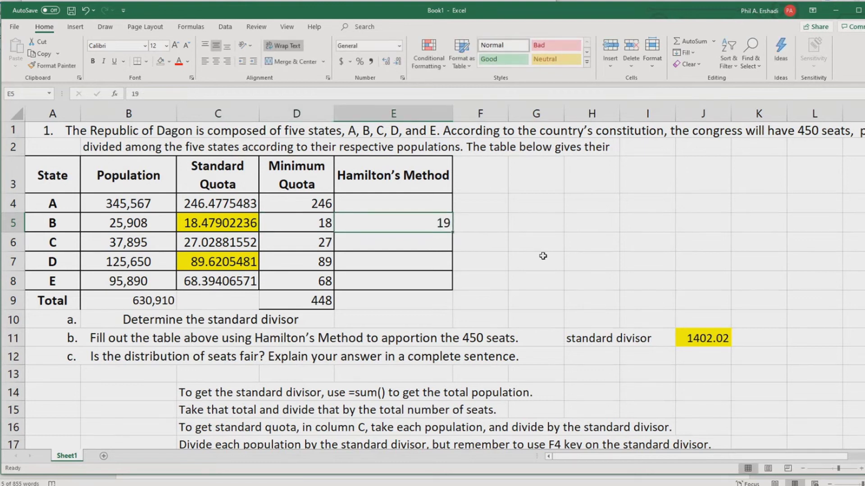
key("Down")
key("Down")
type("9")
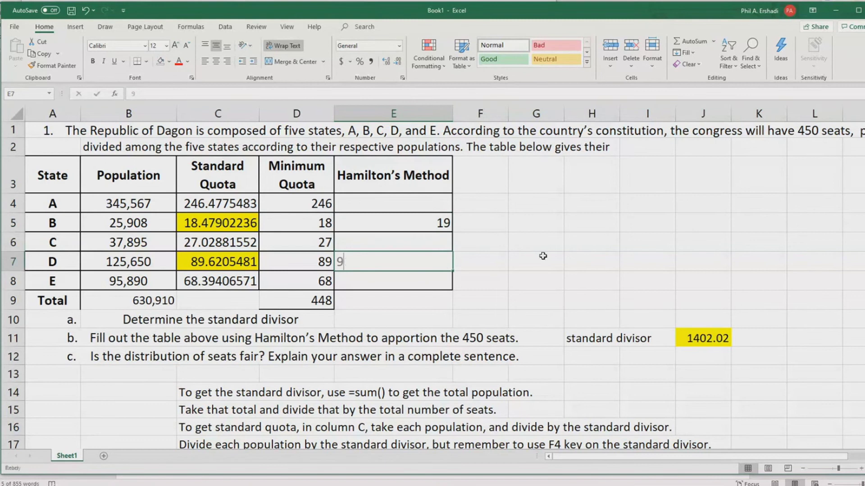
type("0")
key("Up")
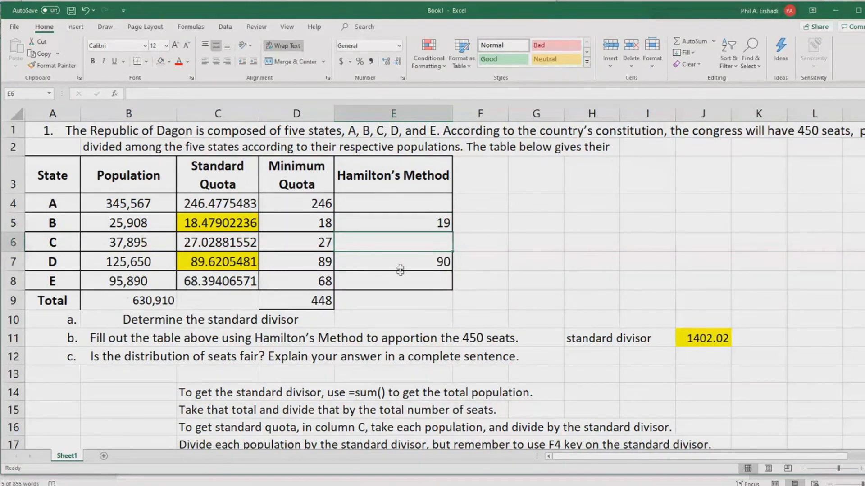
Enter the remaining Hamilton's Method seats: 246 for A, 27 for C, 68 for E.
left_click(373, 205)
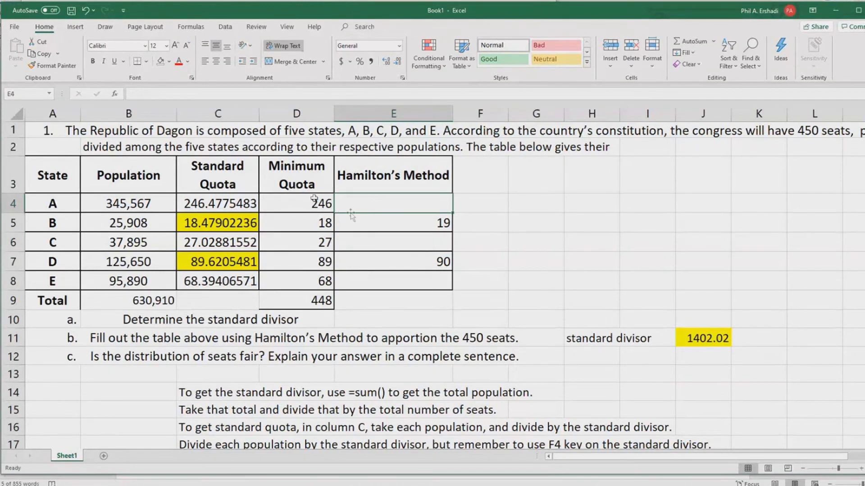
type("246")
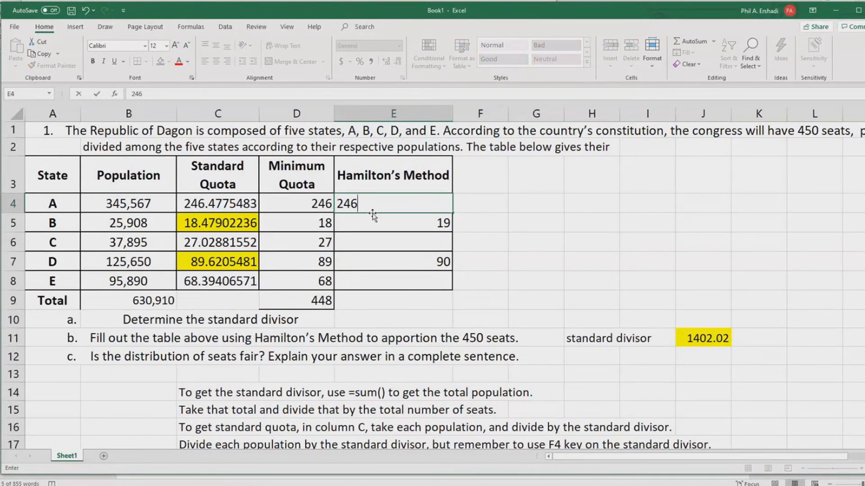
key("Return")
key("Return")
type("27")
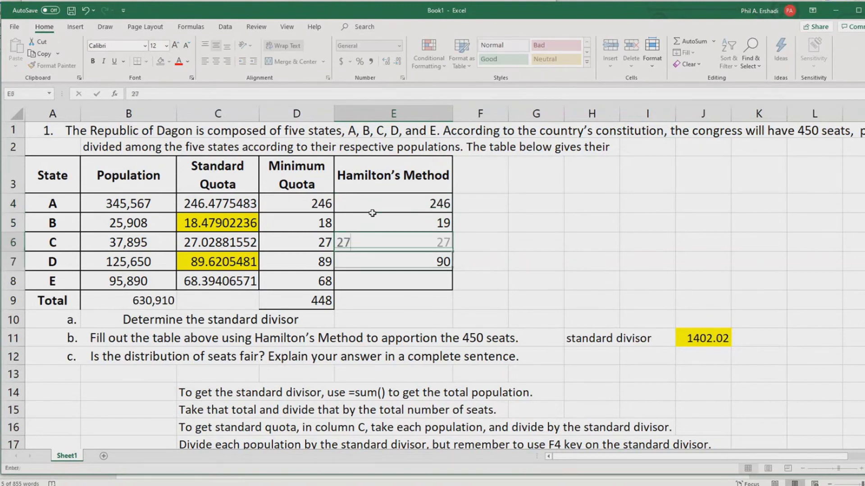
key("Return")
key("Return")
type("68")
key("Return")
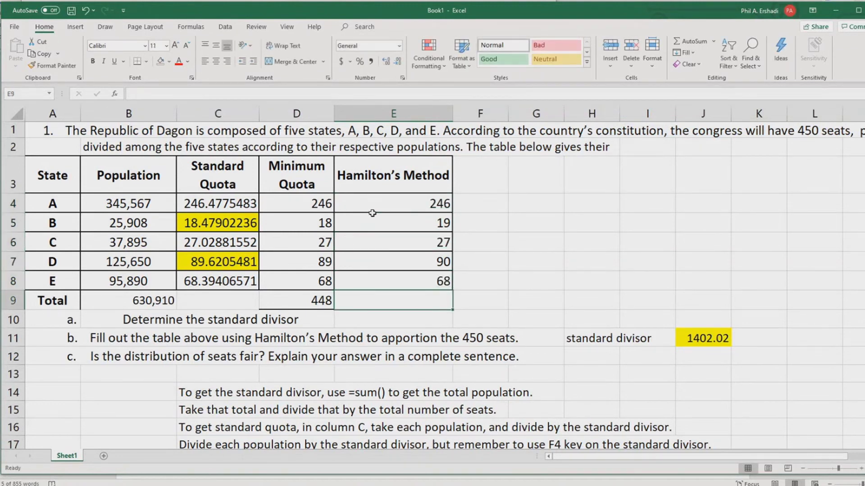
Enter =SUM(E4:E8) in the Hamilton's Method total cell, giving 450 seats.
type("=")
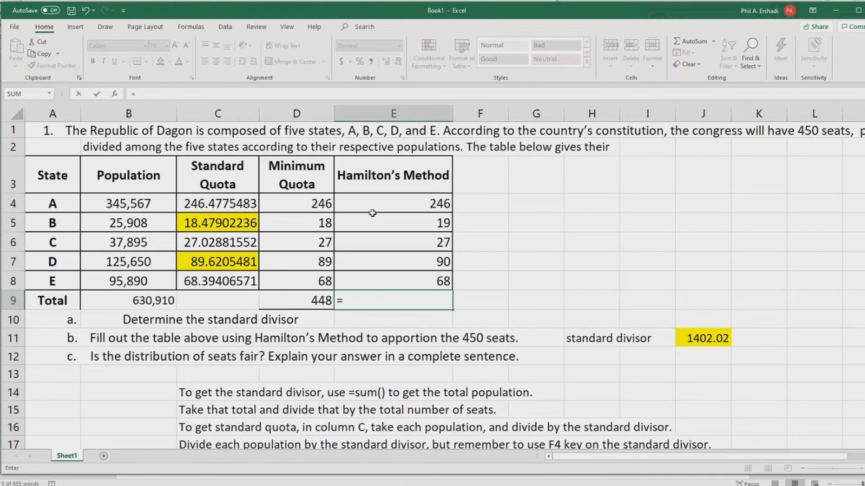
type("sum(")
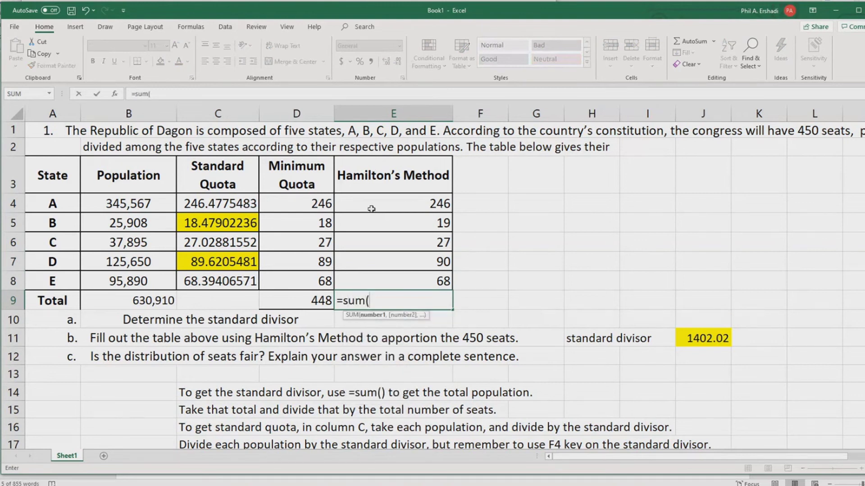
left_click_drag(372, 208, 399, 278)
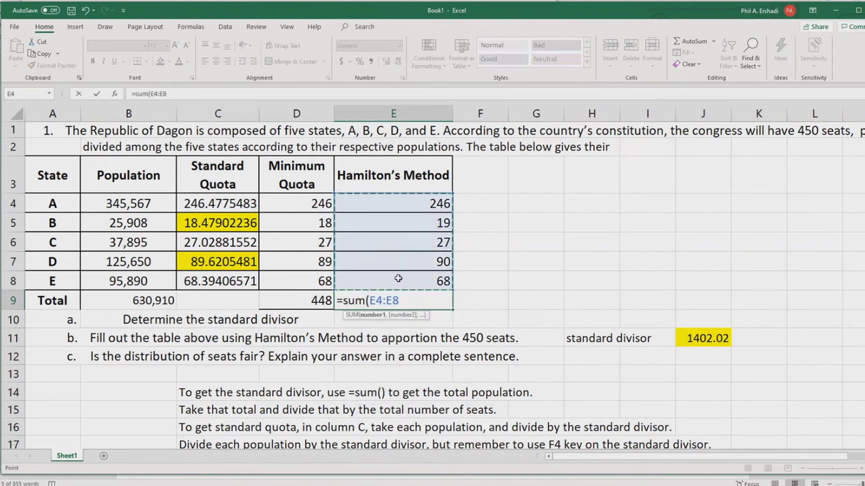
key("ctrl+Return")
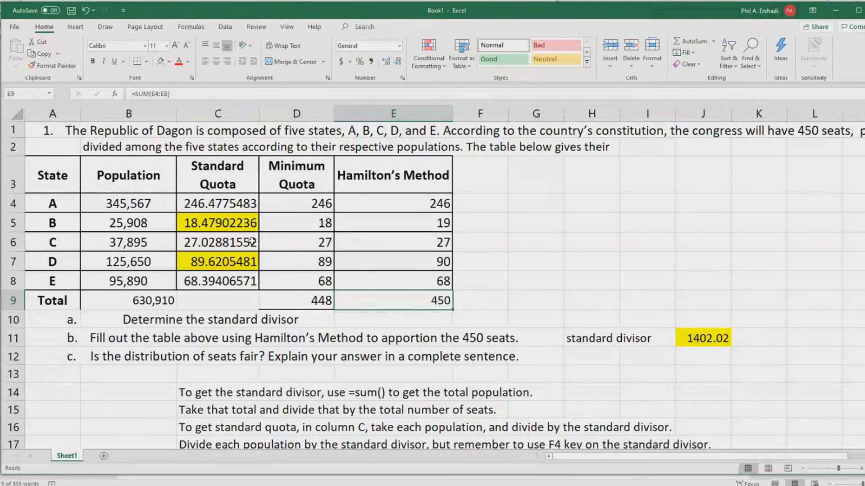
left_click(136, 297)
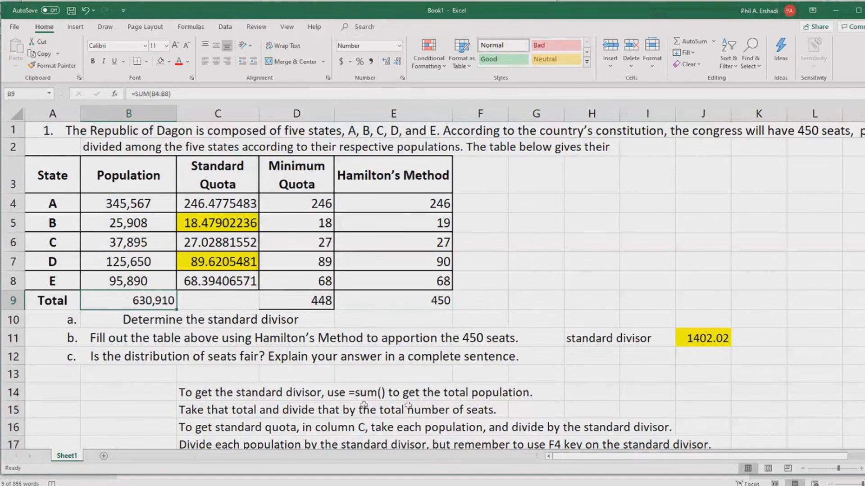
left_click(703, 333)
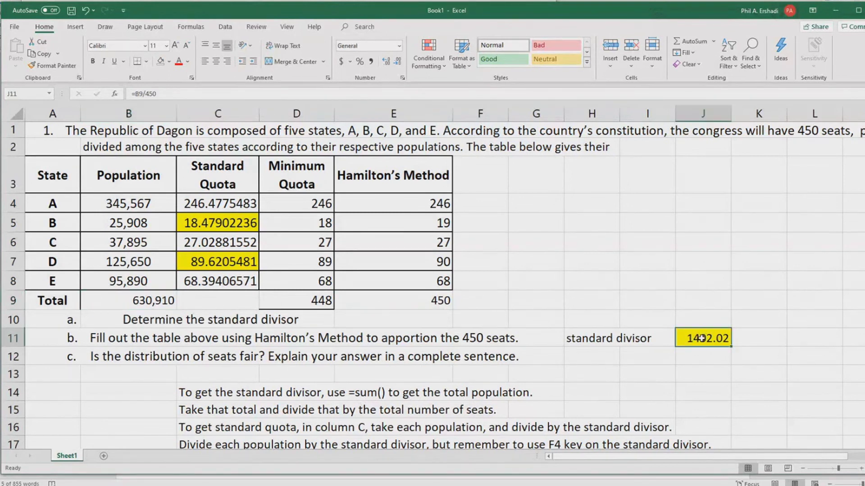
left_click(171, 98)
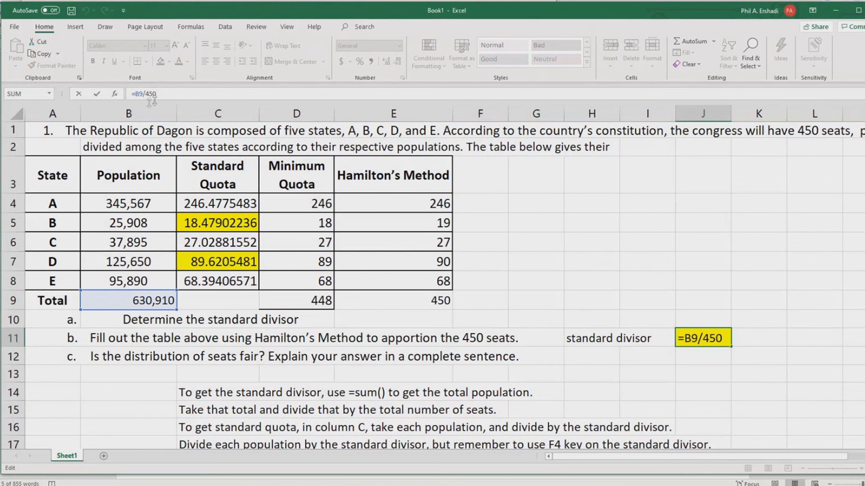
left_click(96, 94)
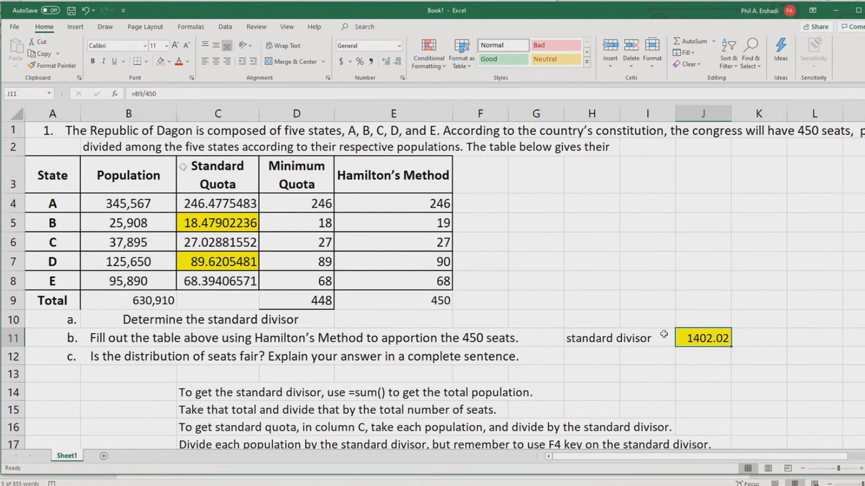
left_click_drag(202, 204, 206, 277)
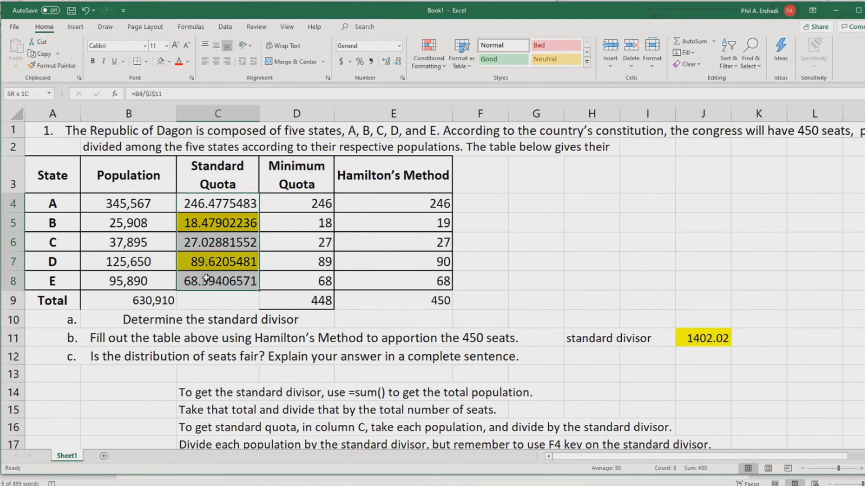
left_click_drag(291, 205, 291, 281)
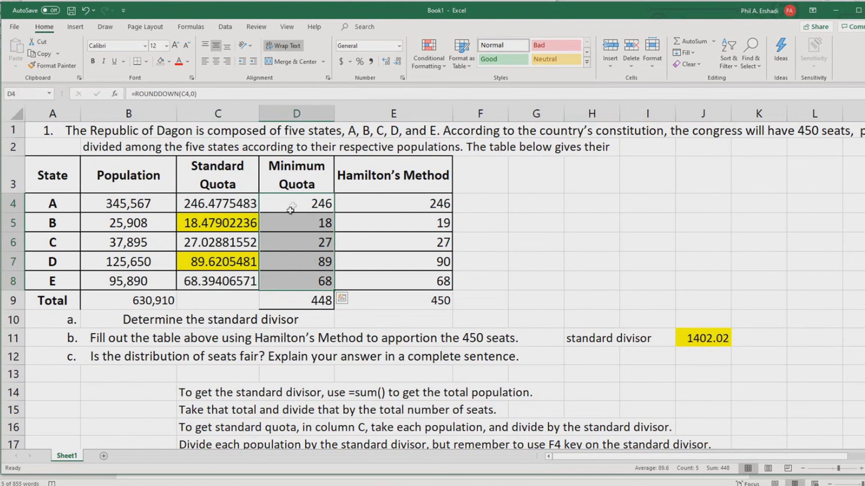
left_click(221, 224)
left_click(226, 261)
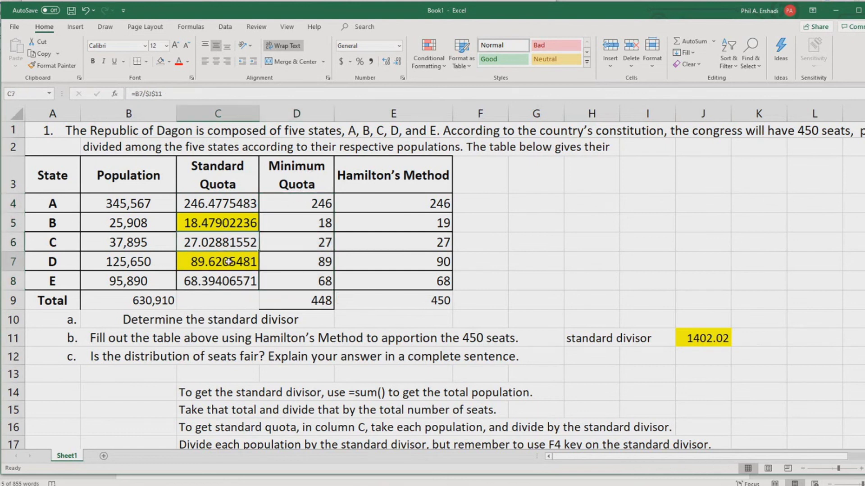
left_click(223, 224)
left_click(223, 236)
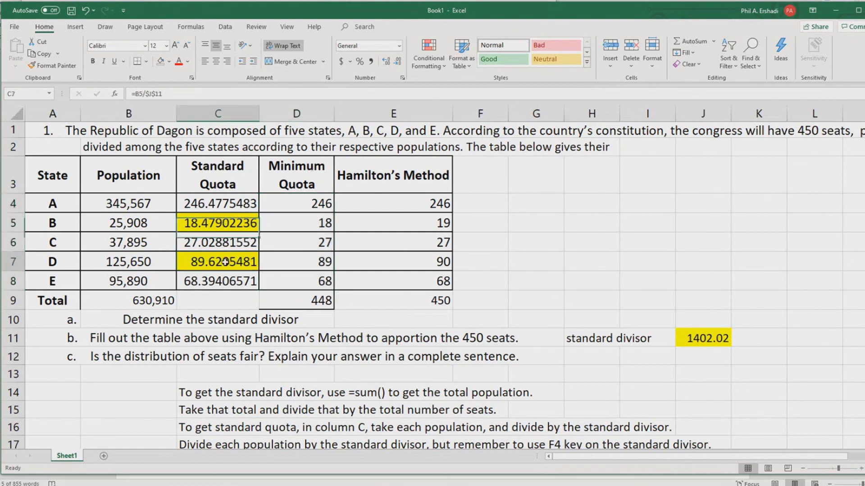
left_click(223, 224)
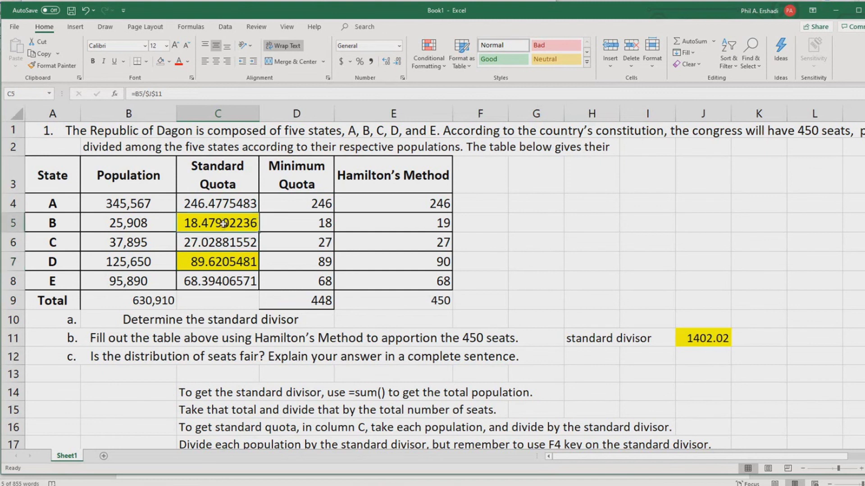
left_click(233, 264)
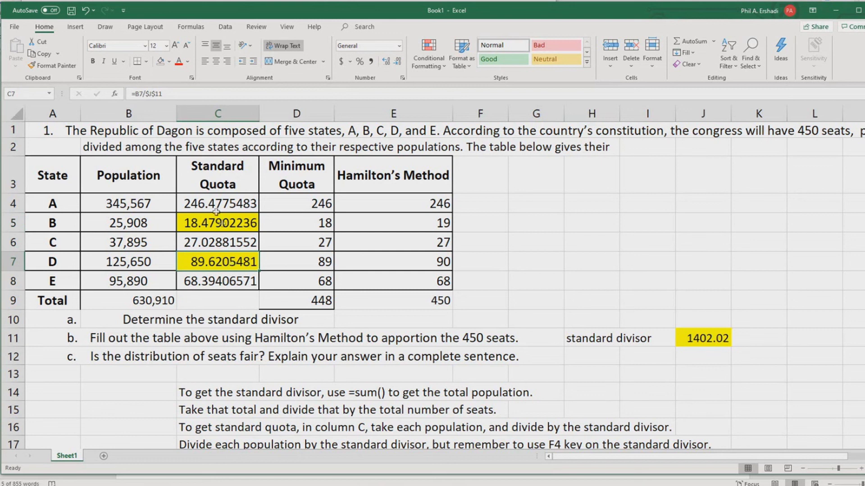
left_click_drag(215, 205, 214, 224)
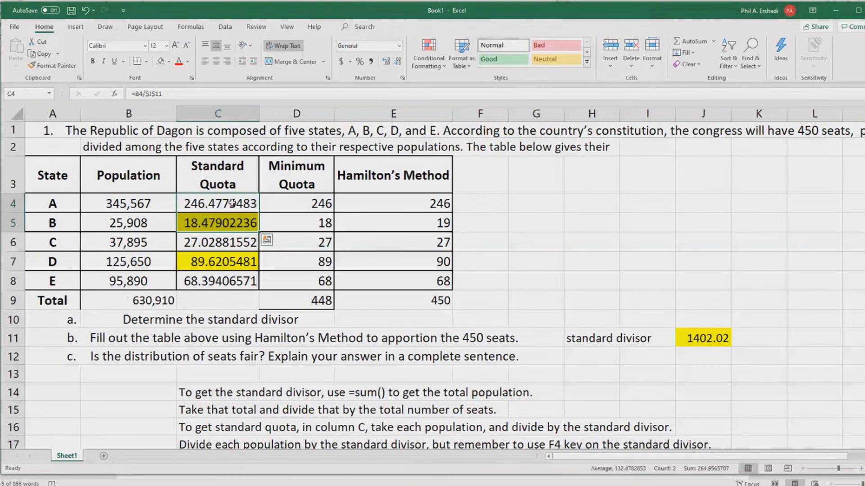
left_click(244, 225)
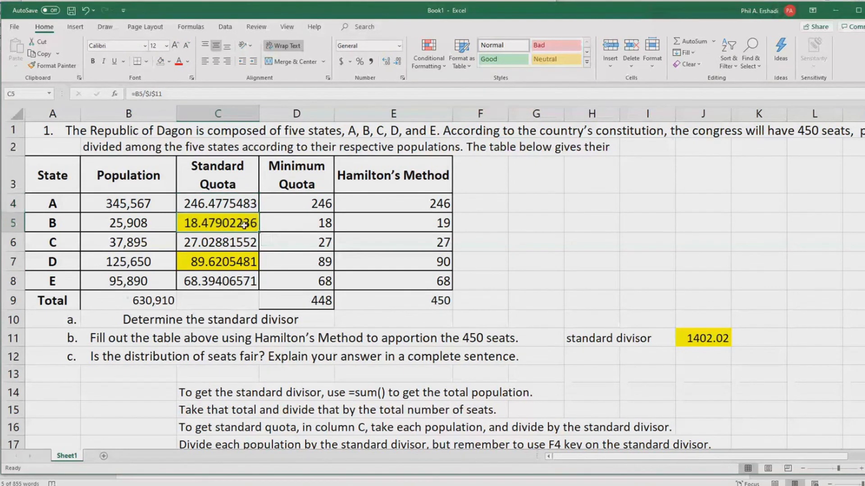
left_click(434, 225)
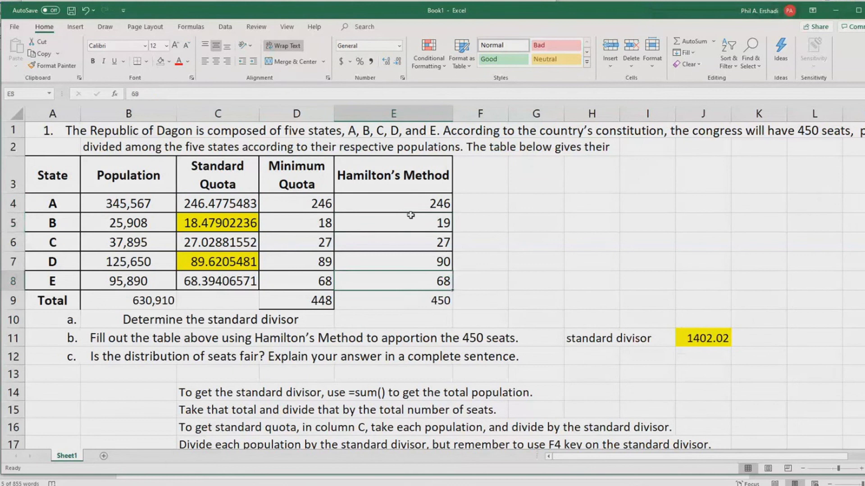
left_click_drag(405, 201, 411, 282)
left_click(412, 296)
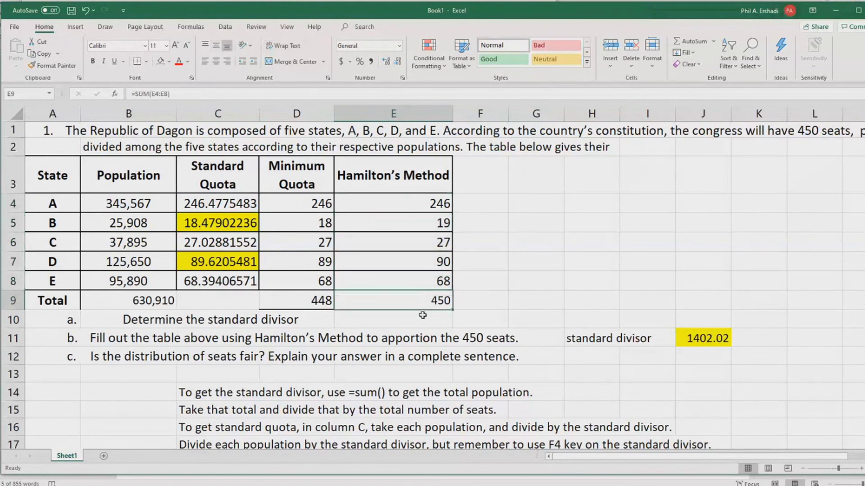